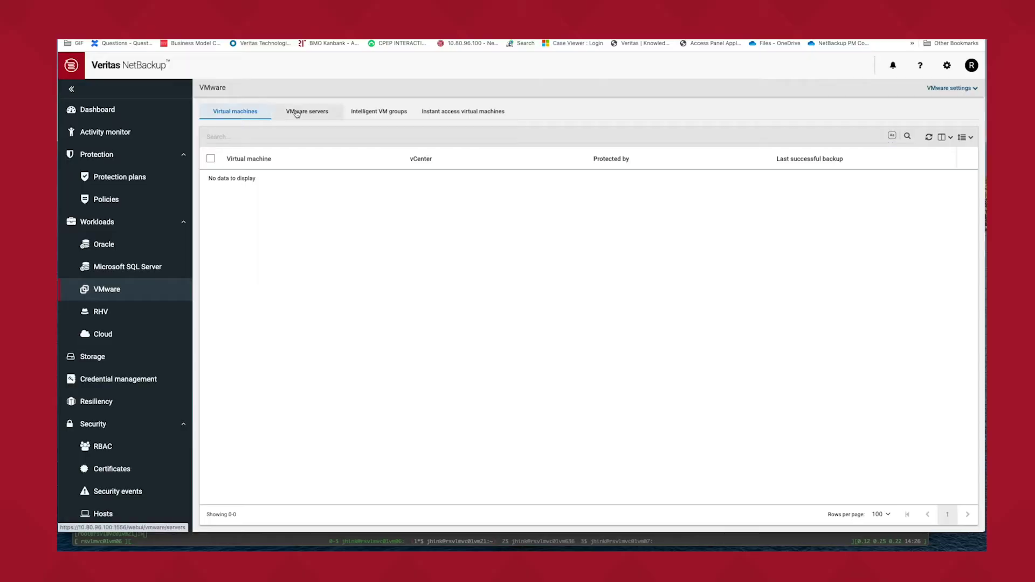
- Add vCenter server systestvc01.rsv.ven.veritas.com, validated with backup host rsvlmvc01vm07, and save it
click(307, 111)
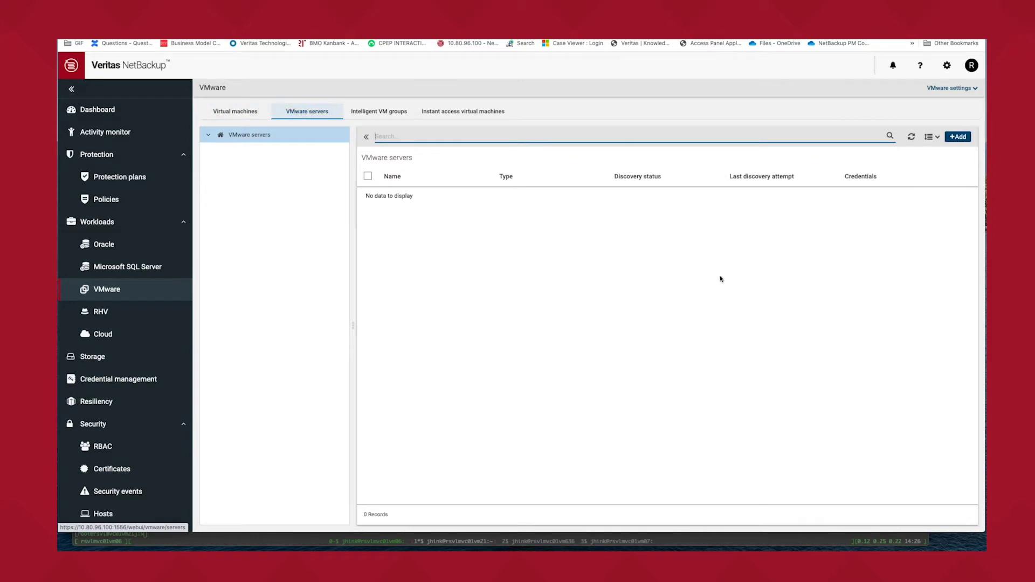
click(957, 136)
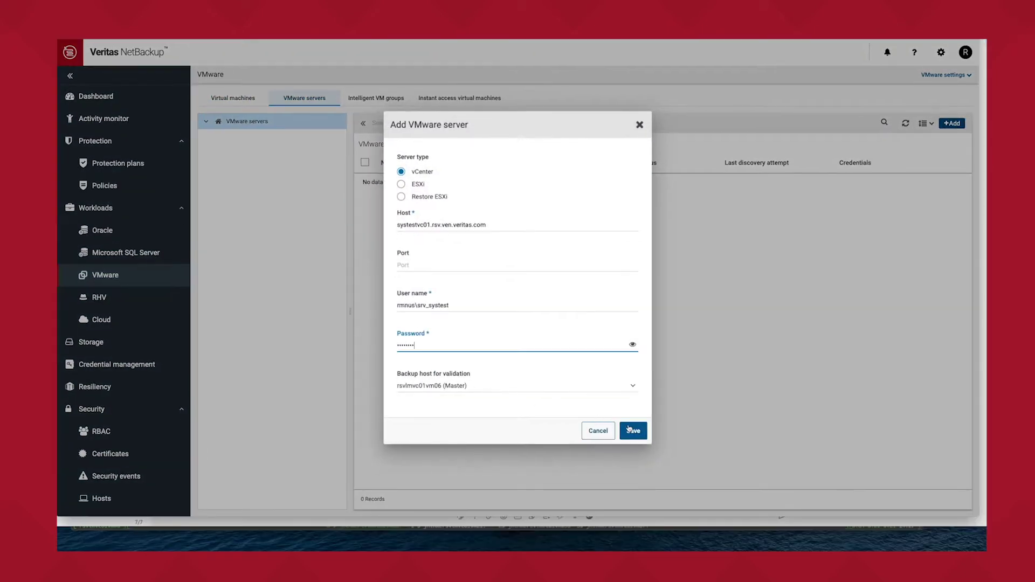
click(496, 392)
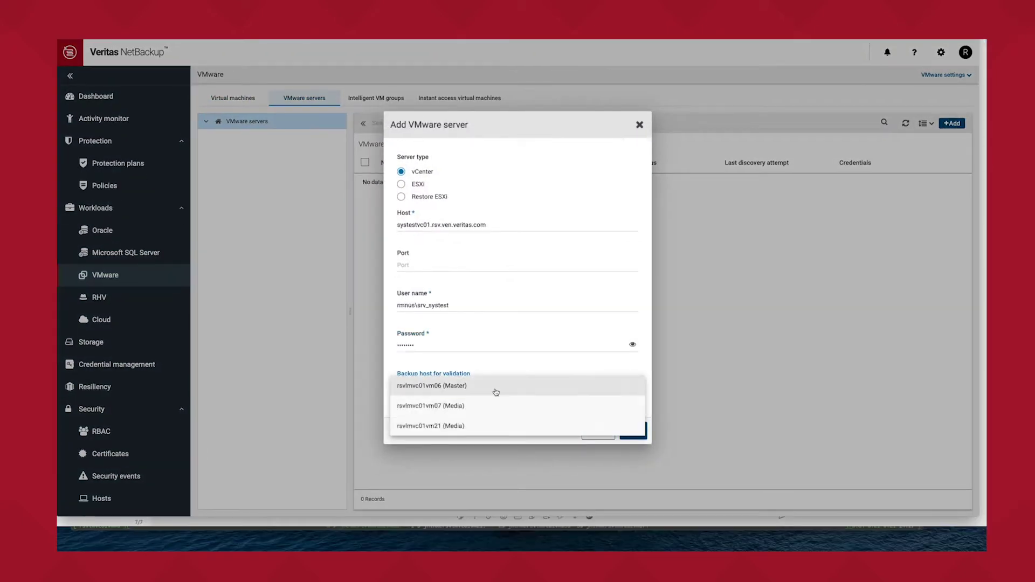
click(496, 392)
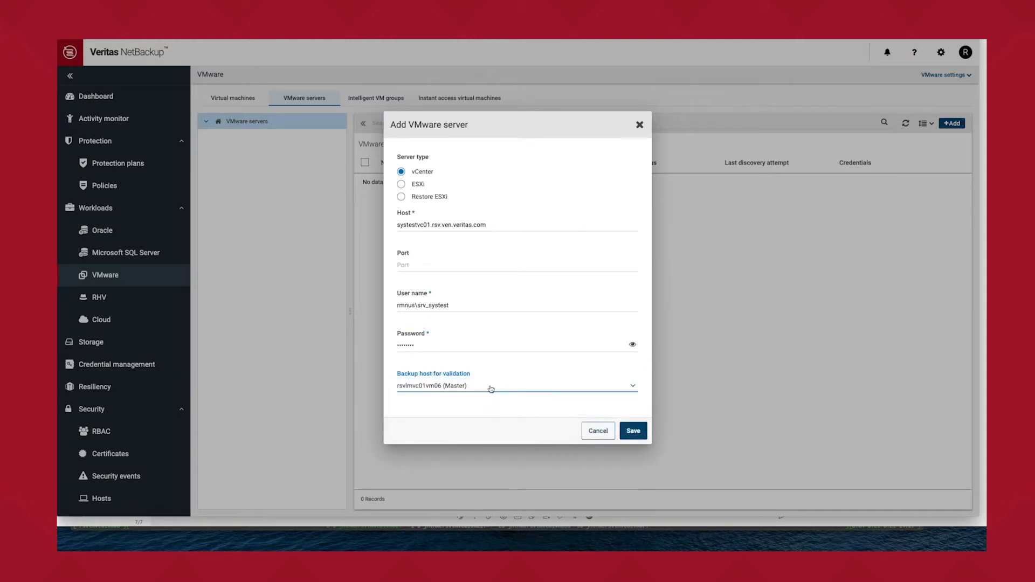
click(490, 389)
click(479, 409)
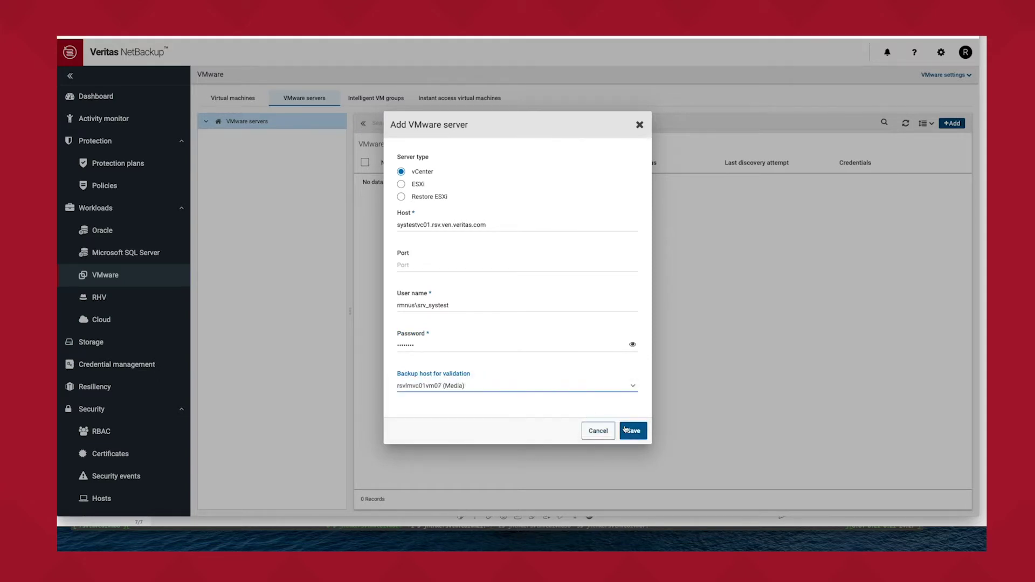
click(625, 430)
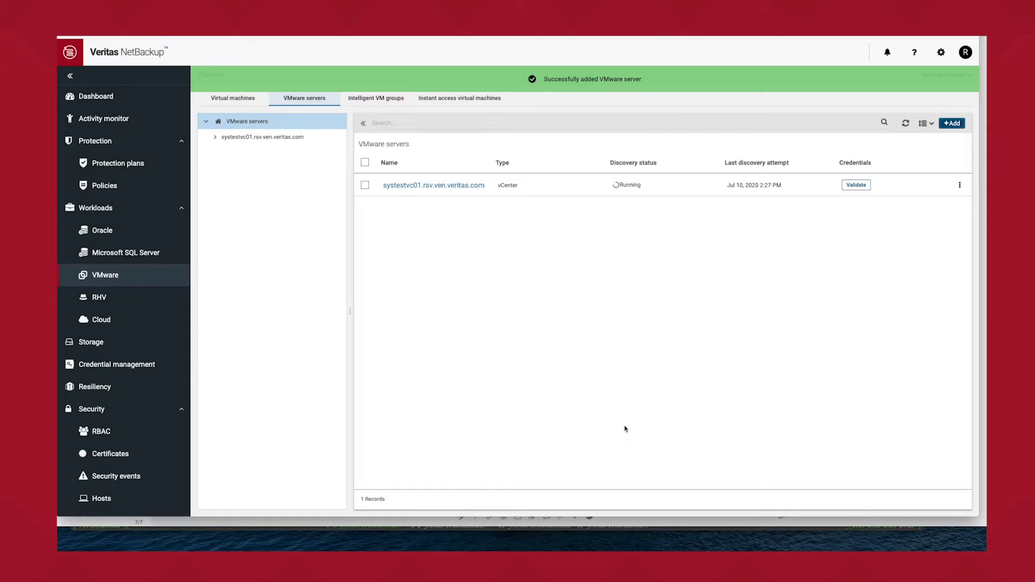
click(237, 98)
- From the Storage page, start a new cloud storage server named rsvlmvc01vm21
click(301, 100)
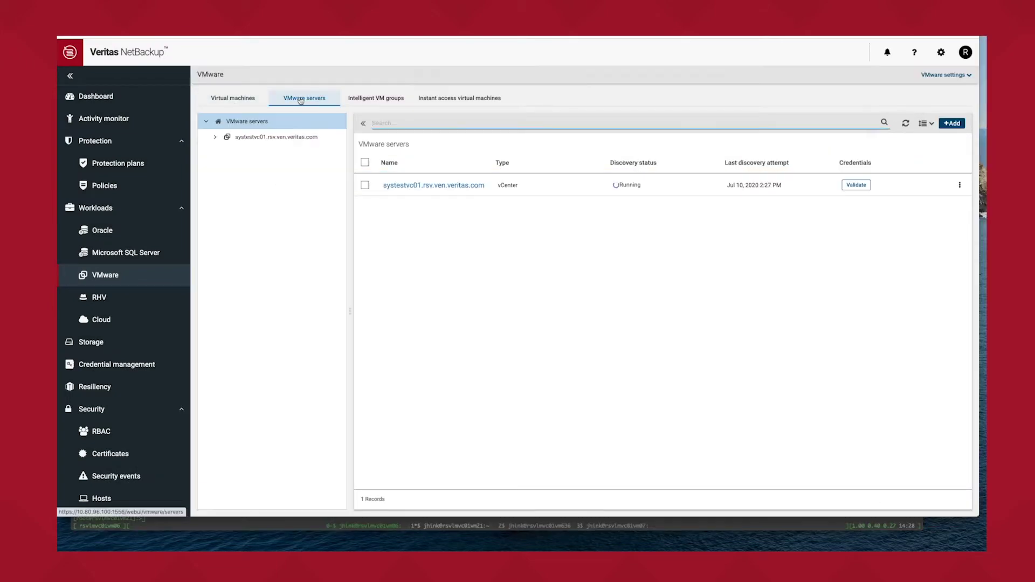
click(233, 98)
click(90, 342)
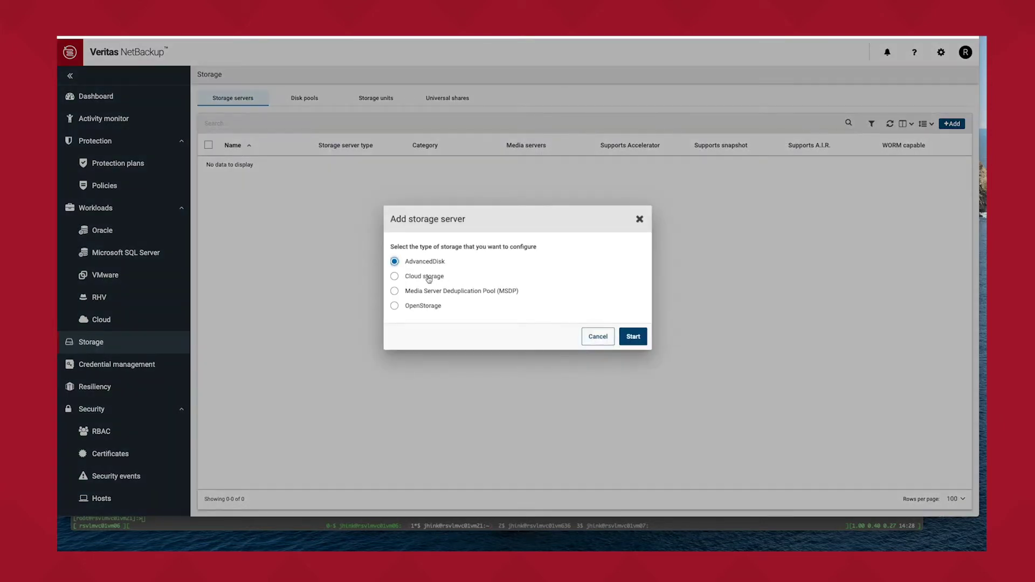
click(425, 276)
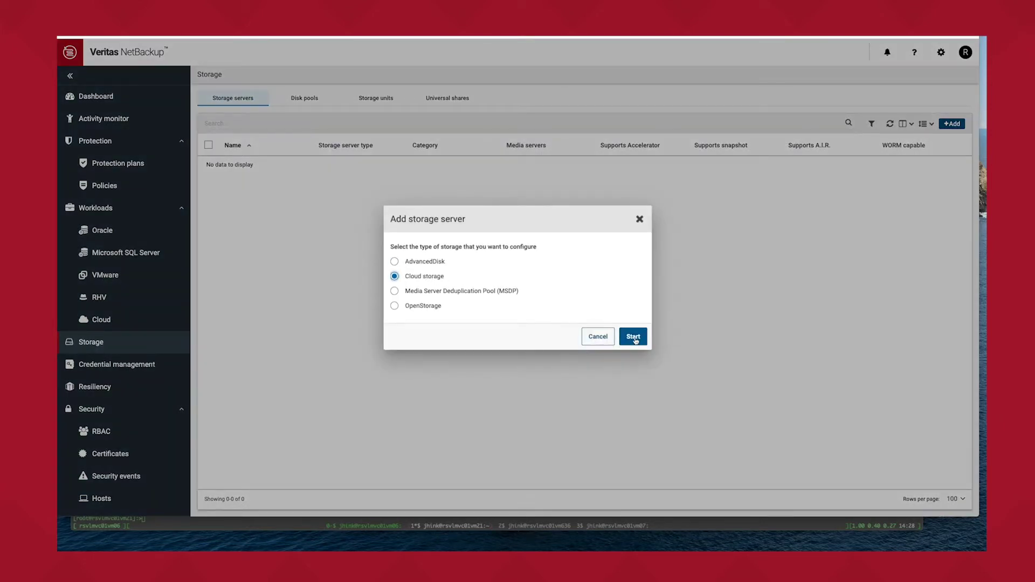
click(633, 337)
text(rsvlmvc01vm21)
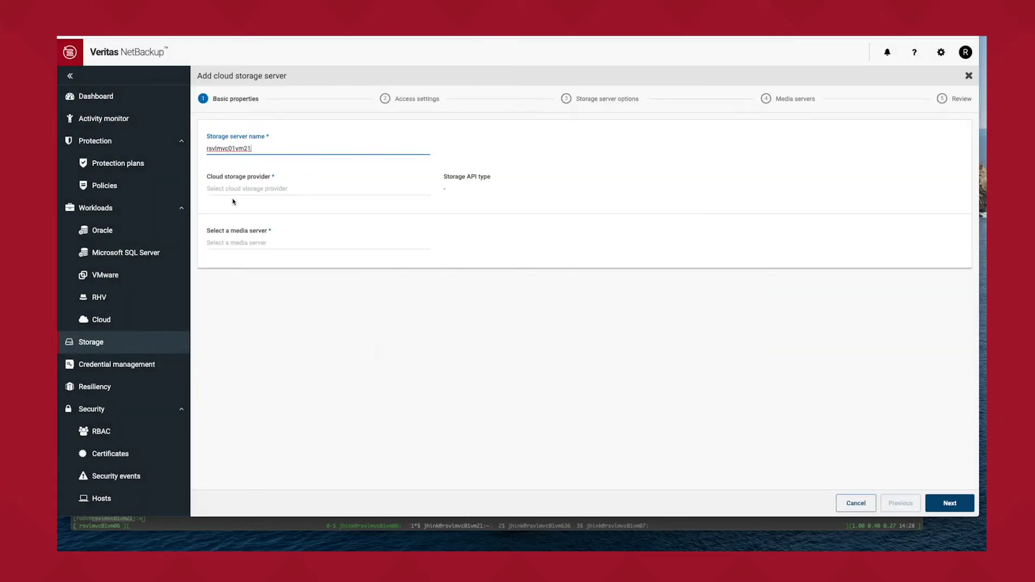
- Choose Amazon as provider with Standard-IA storage class in region US East (N. Virginia)
click(237, 189)
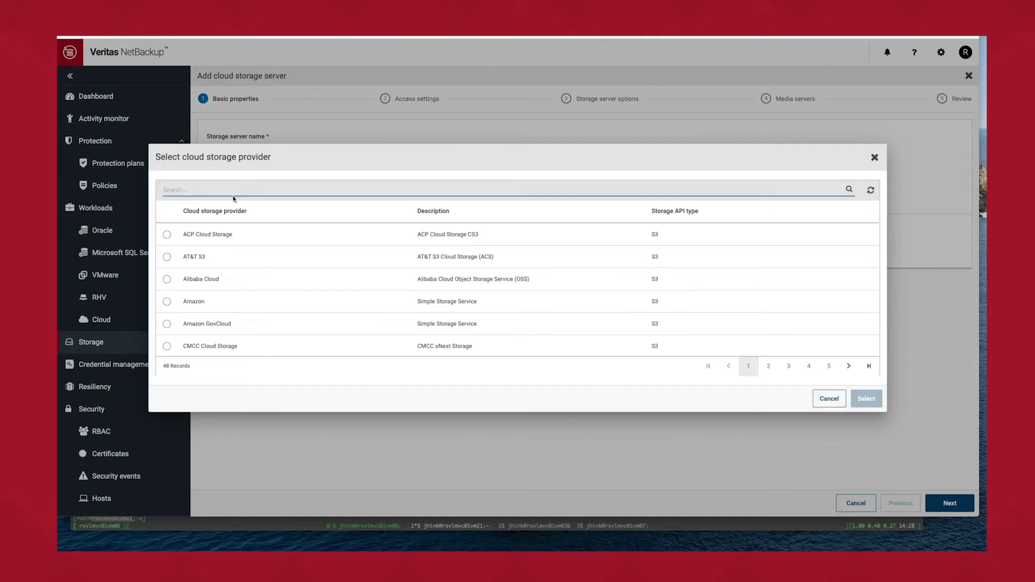
click(223, 305)
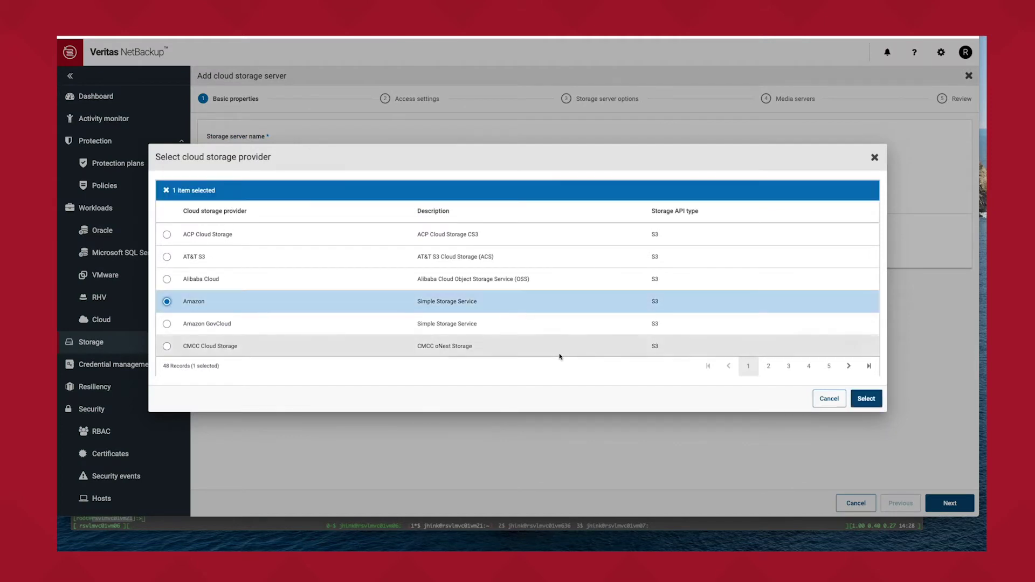
click(864, 402)
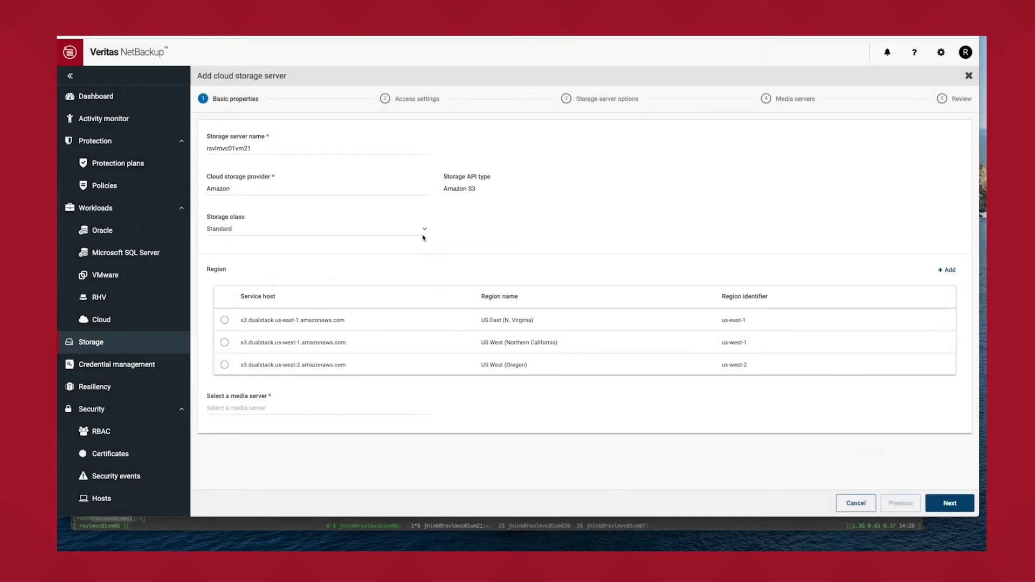
click(423, 233)
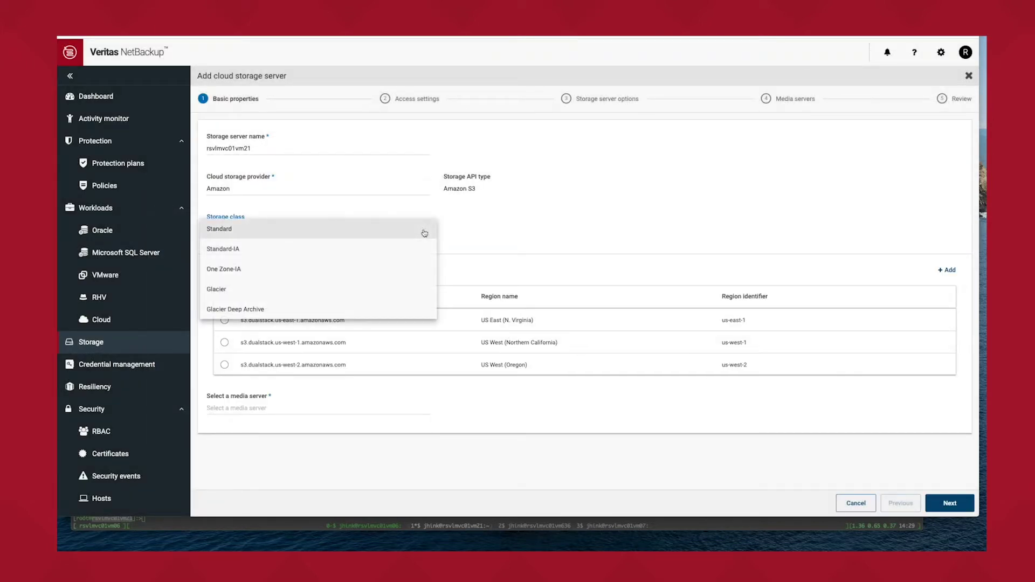
click(409, 246)
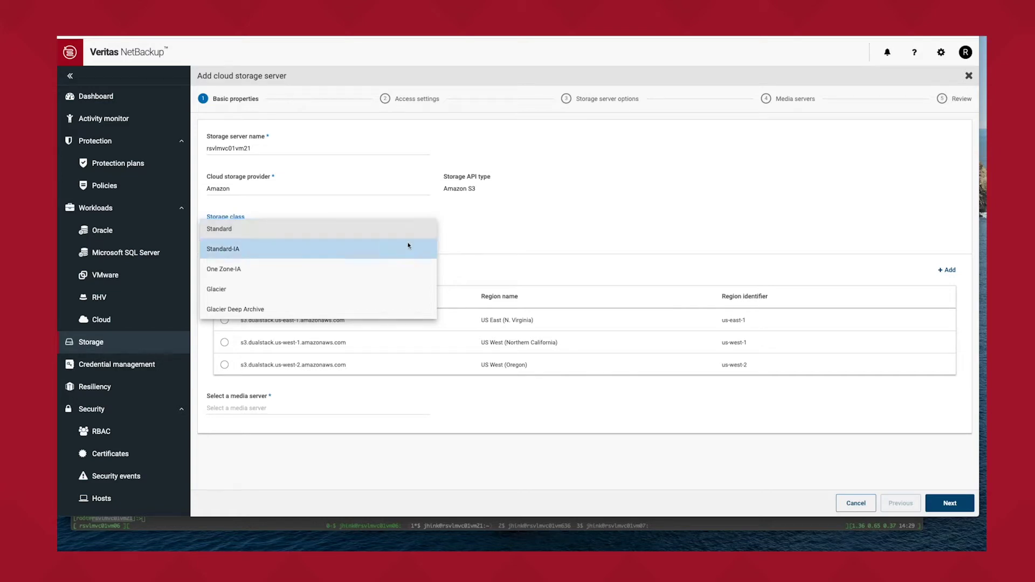
click(553, 248)
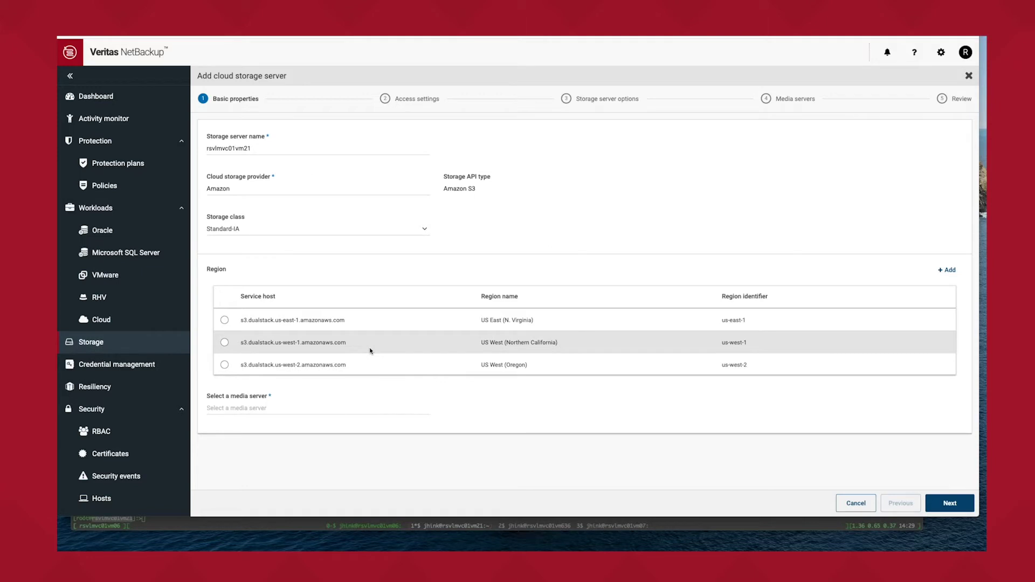
click(224, 320)
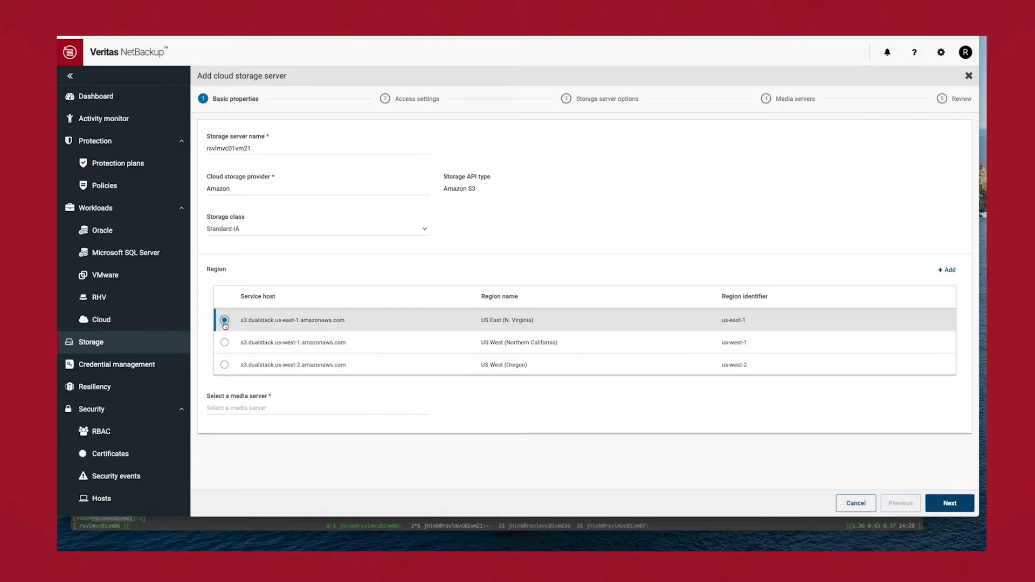
click(239, 411)
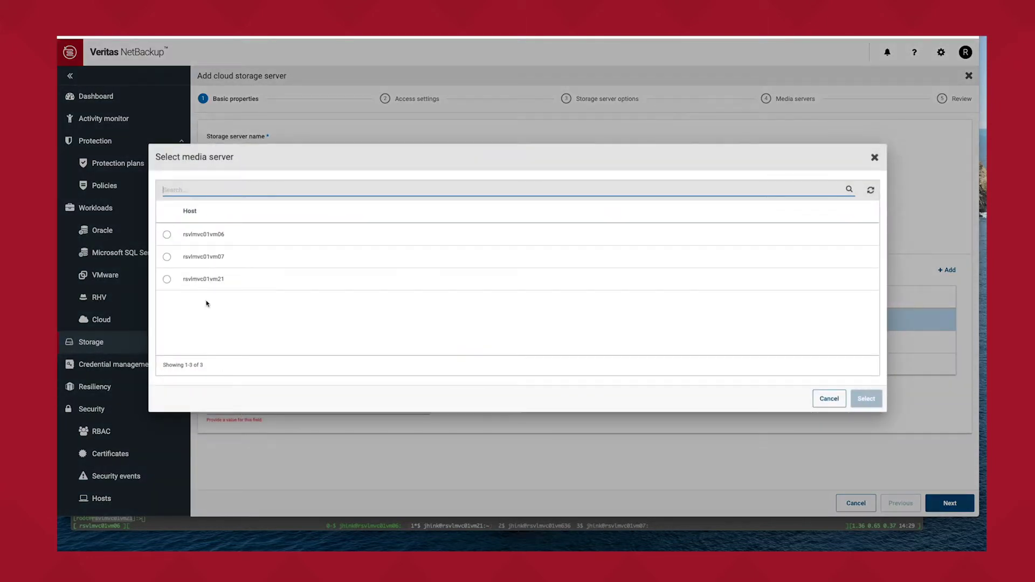
- Select rsvlmvc01vm21 as the storage server's media server
click(167, 235)
click(167, 257)
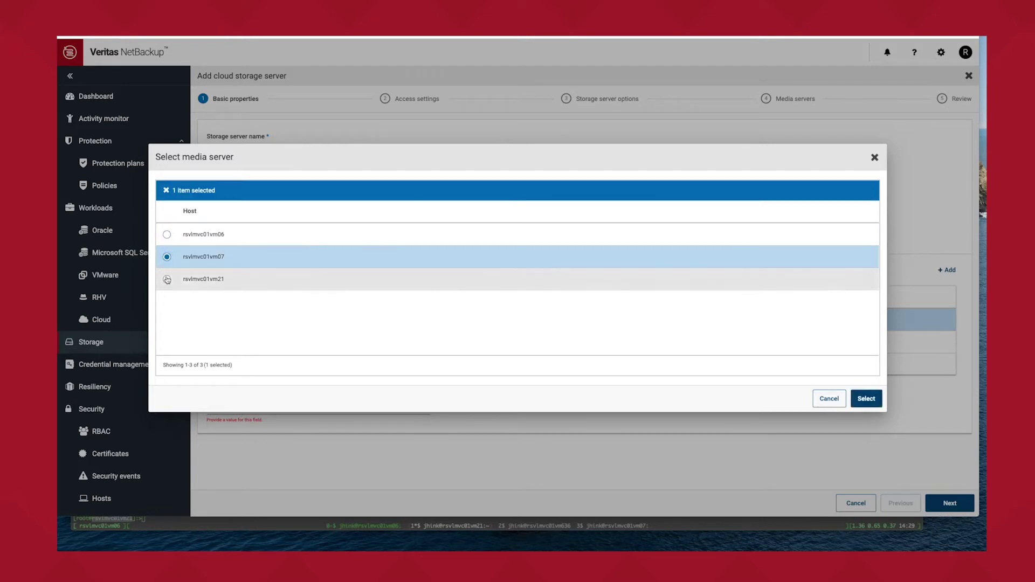
click(167, 279)
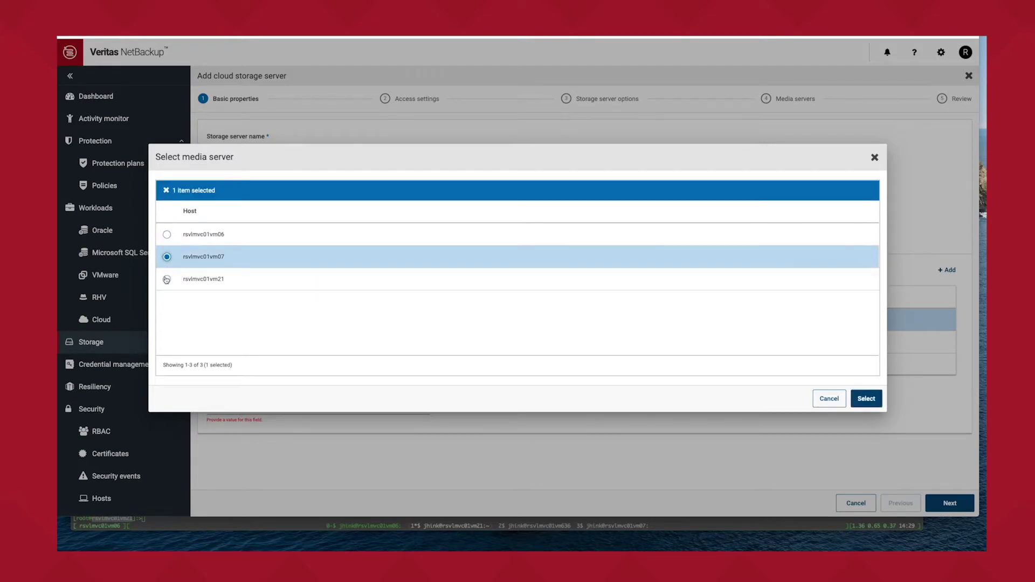
click(167, 280)
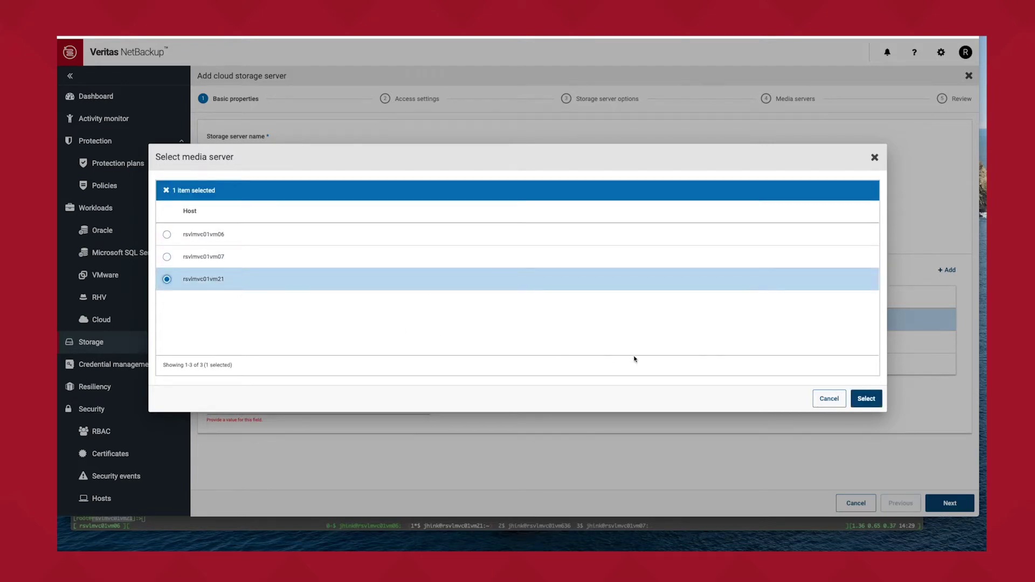
click(865, 398)
- Rename the server Amazon-CloudCatalyst and enable CloudCatalyst with local cache /CC_Cache
click(265, 148)
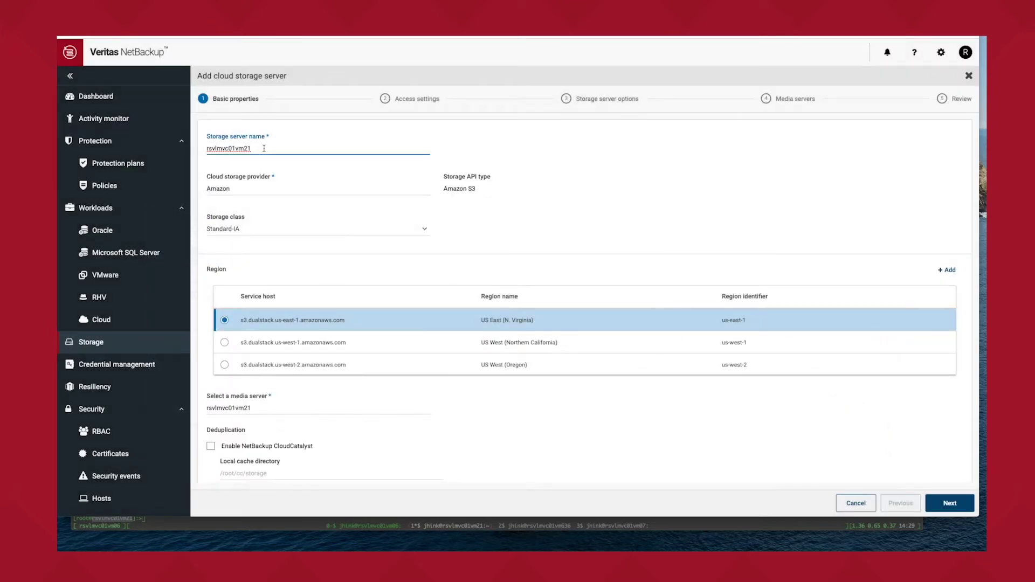
double_click(225, 148)
text(Amazon-CloudCatalyst)
click(210, 447)
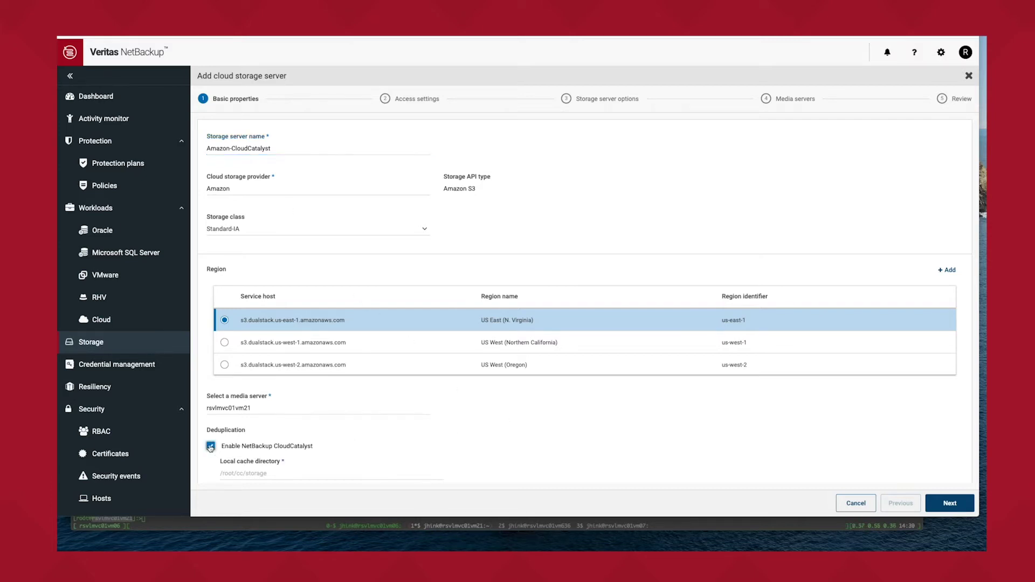
click(233, 473)
text(/CC_Cache)
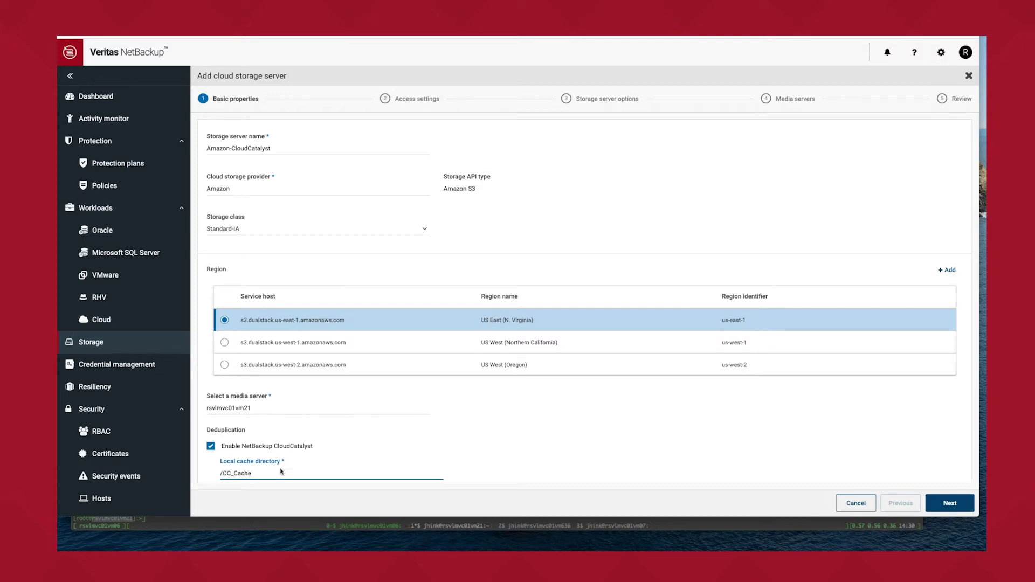
scroll(280, 473, down, 1)
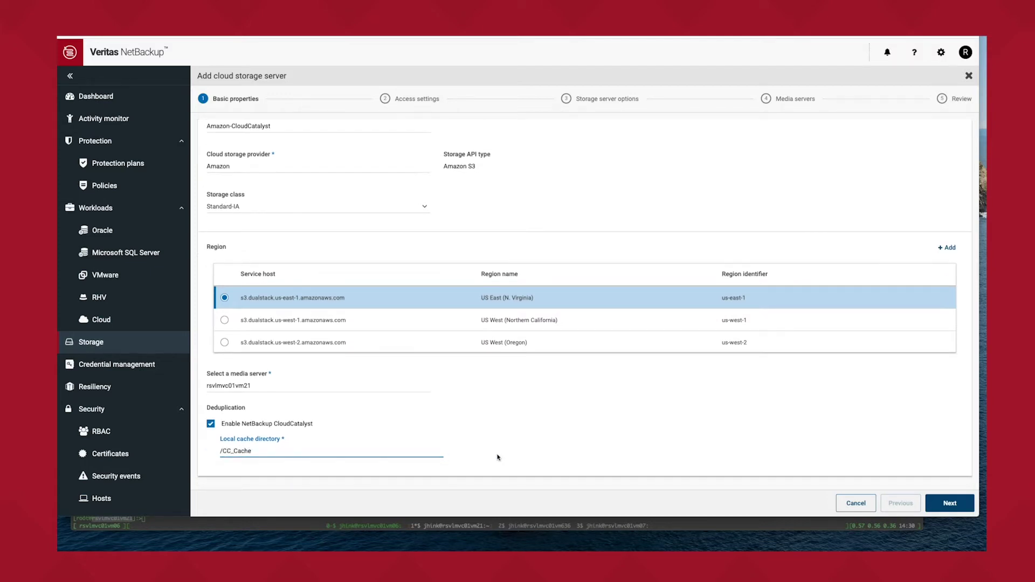
scroll(655, 446, up, 1)
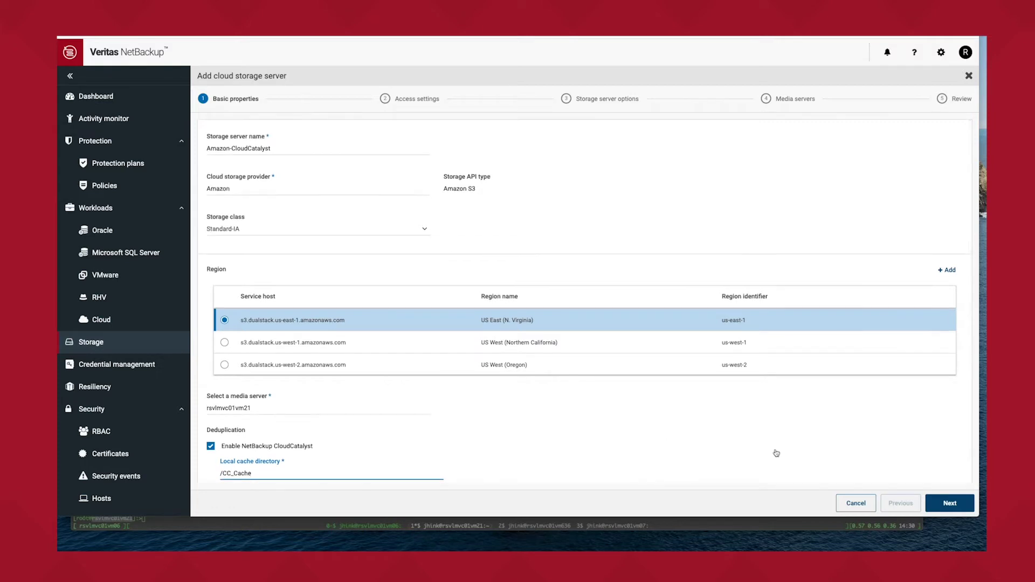
click(943, 501)
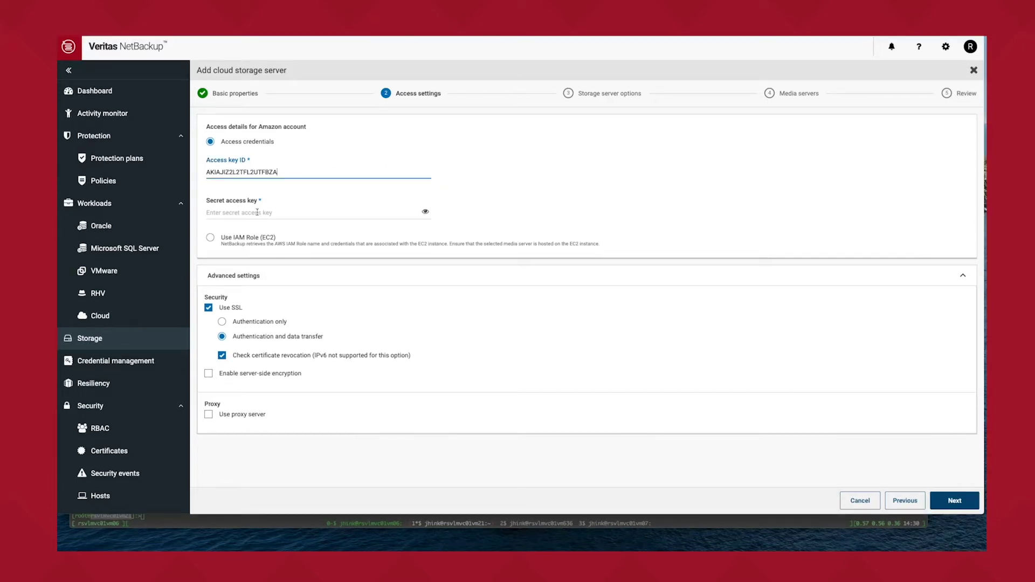
- Paste the secret access key and enable MSDP KMS encryption with key group vm06-KeyGroup
click(258, 216)
key(ctrl+v)
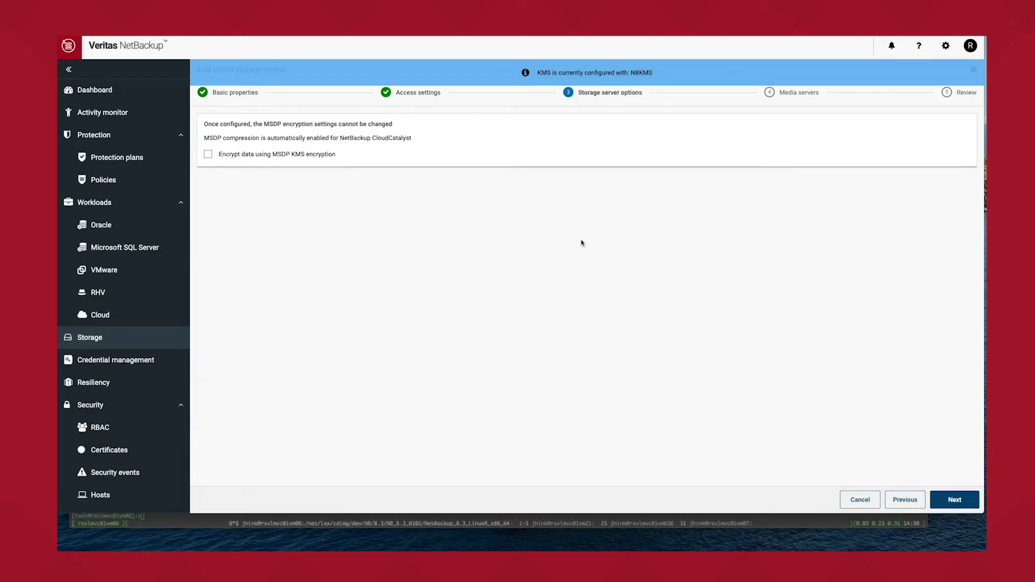
click(209, 155)
click(227, 183)
text(vm06-KeyGroup)
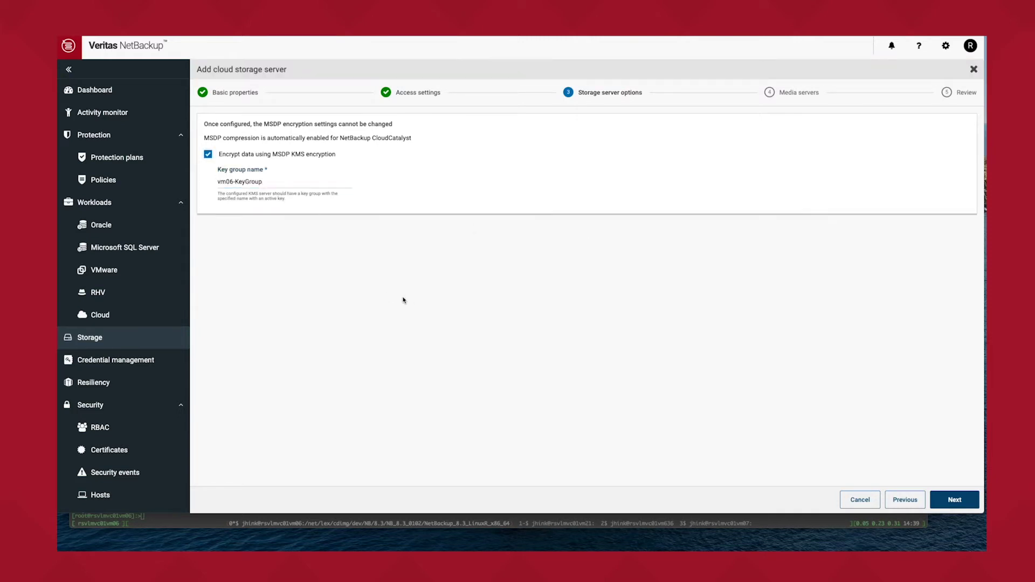
click(952, 500)
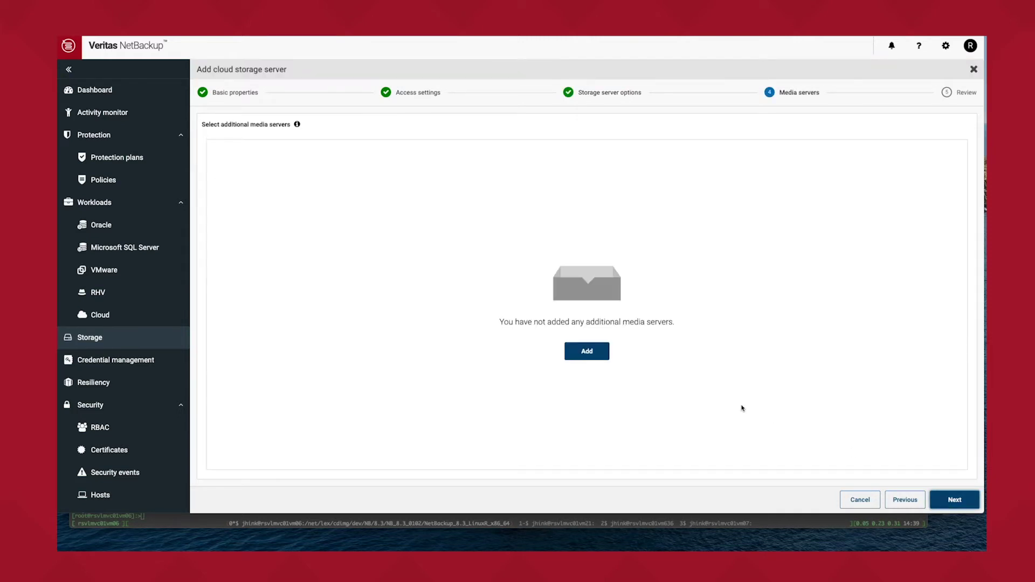
- Add media servers rsvlmvc01vm06 and rsvlmvc01vm07, then proceed to the review
click(586, 351)
click(267, 226)
click(267, 248)
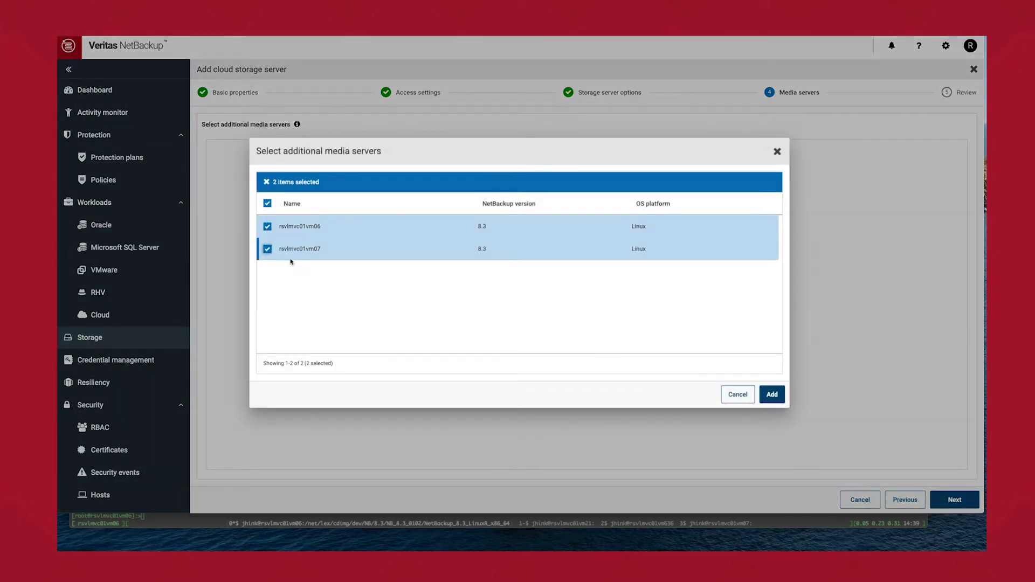
click(772, 394)
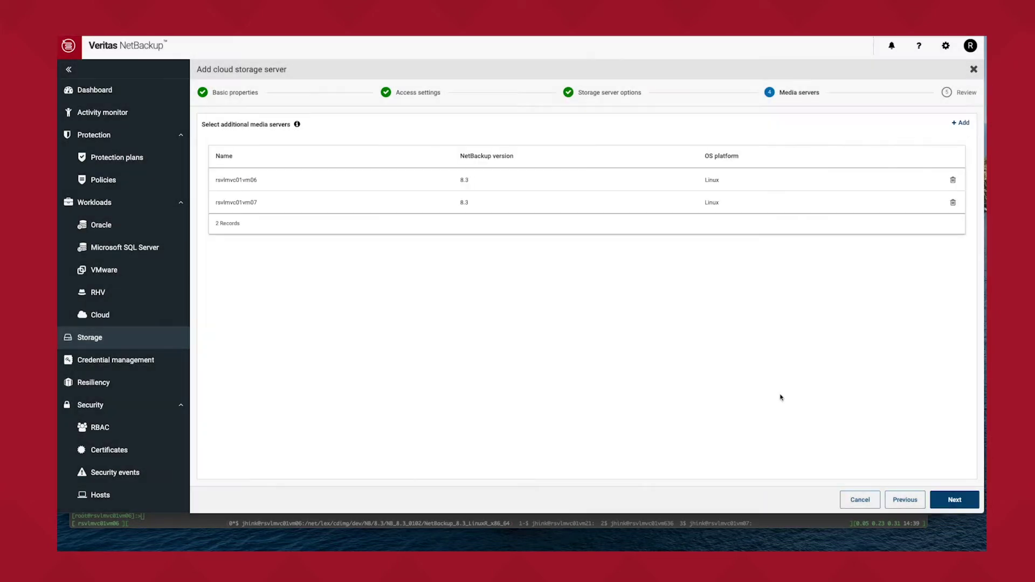
click(954, 500)
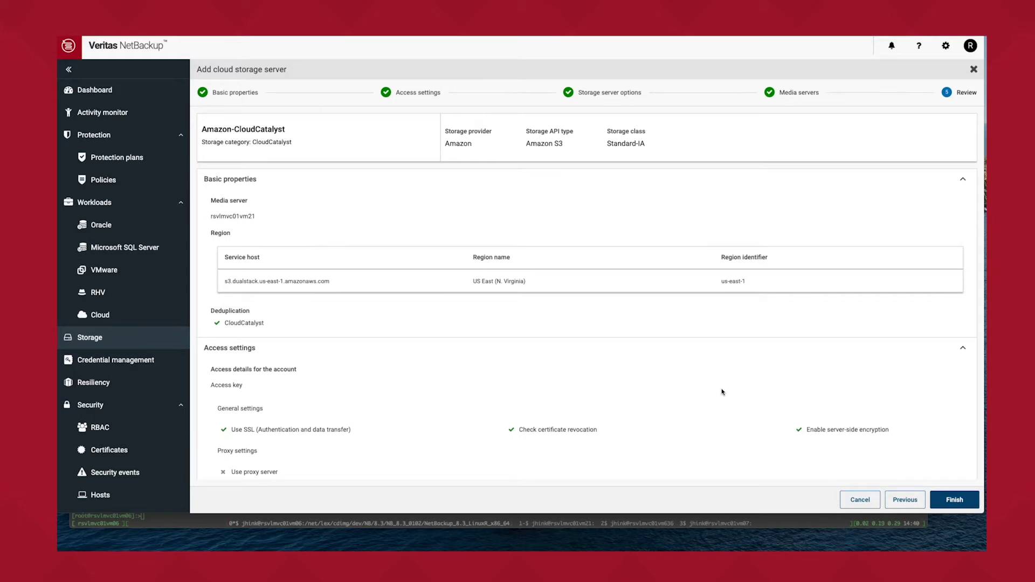
- Review the Amazon-CloudCatalyst settings and finish creating the storage server
scroll(700, 385, down, 3)
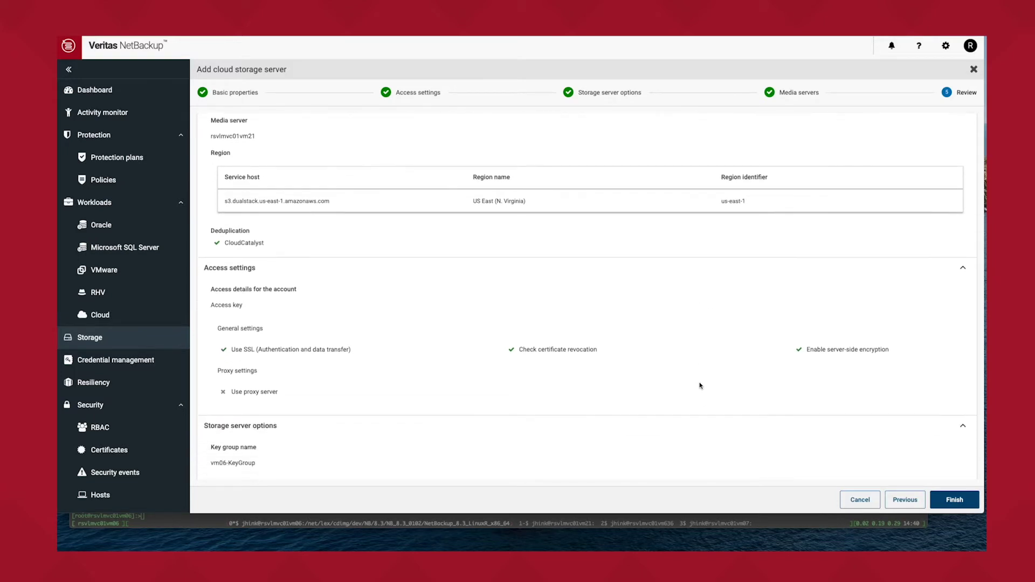
scroll(699, 386, down, 1)
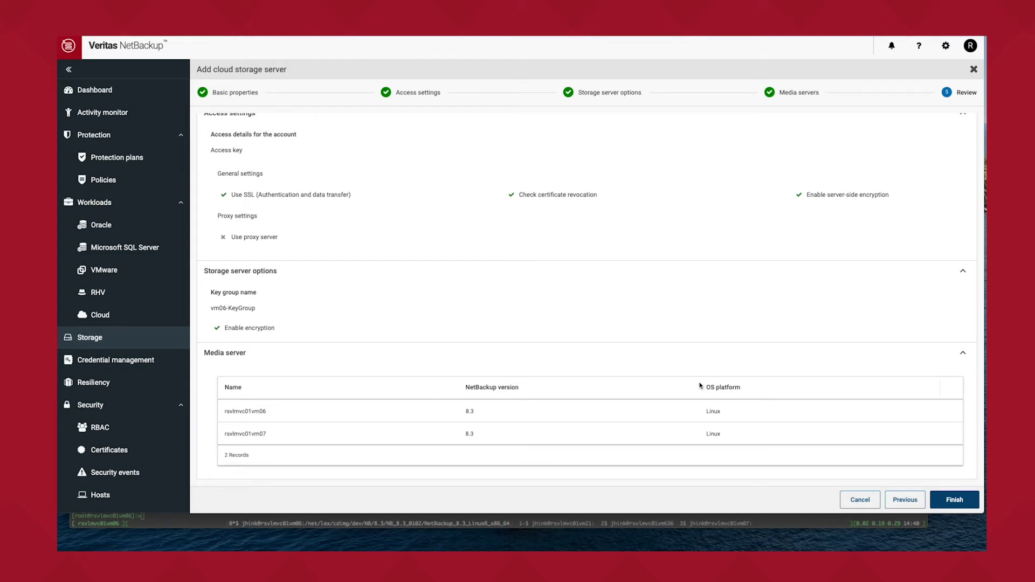
click(952, 498)
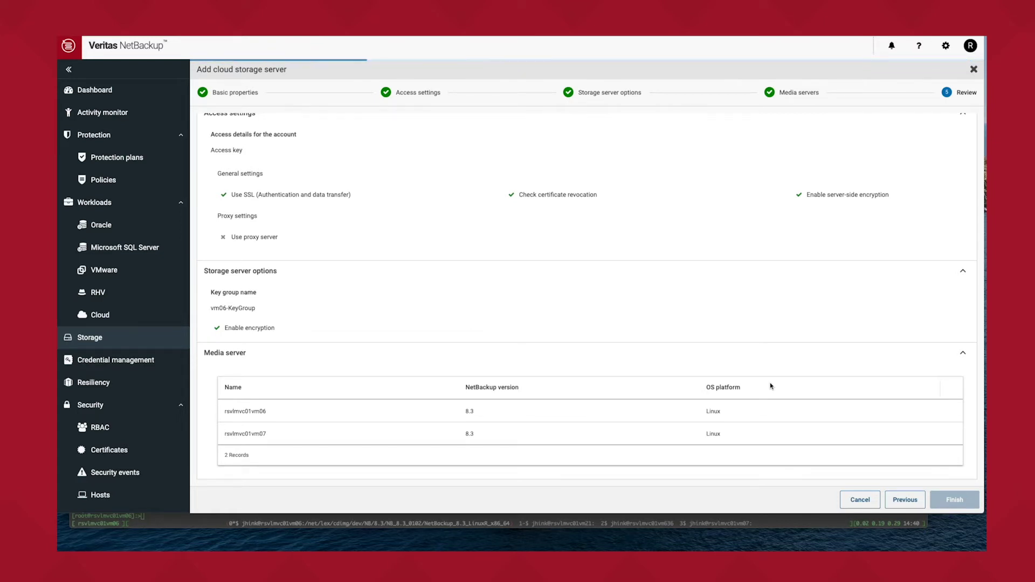
- Start disk pool CC-DP using storage server Amazon-CloudCatalyst
click(637, 74)
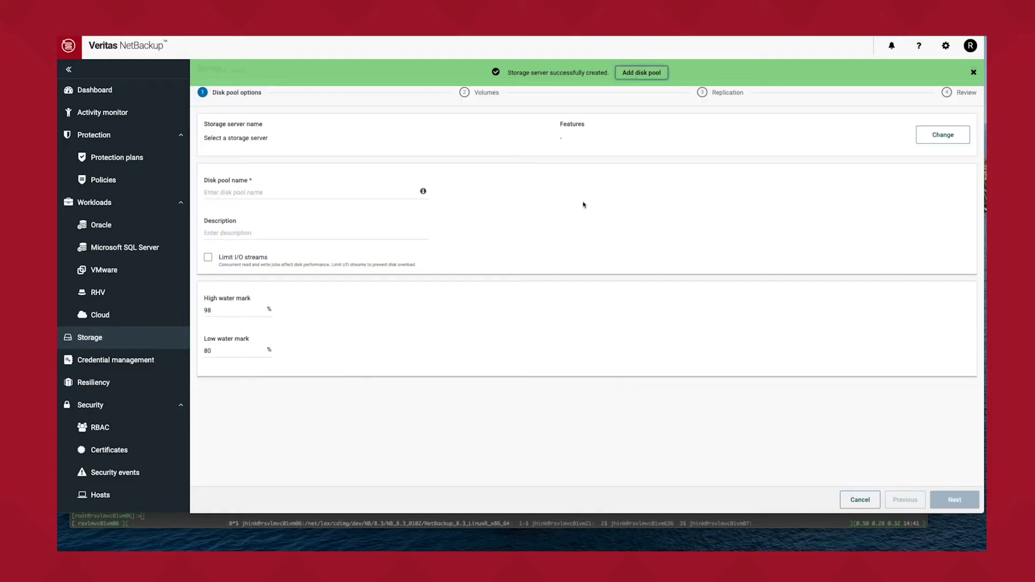
click(238, 192)
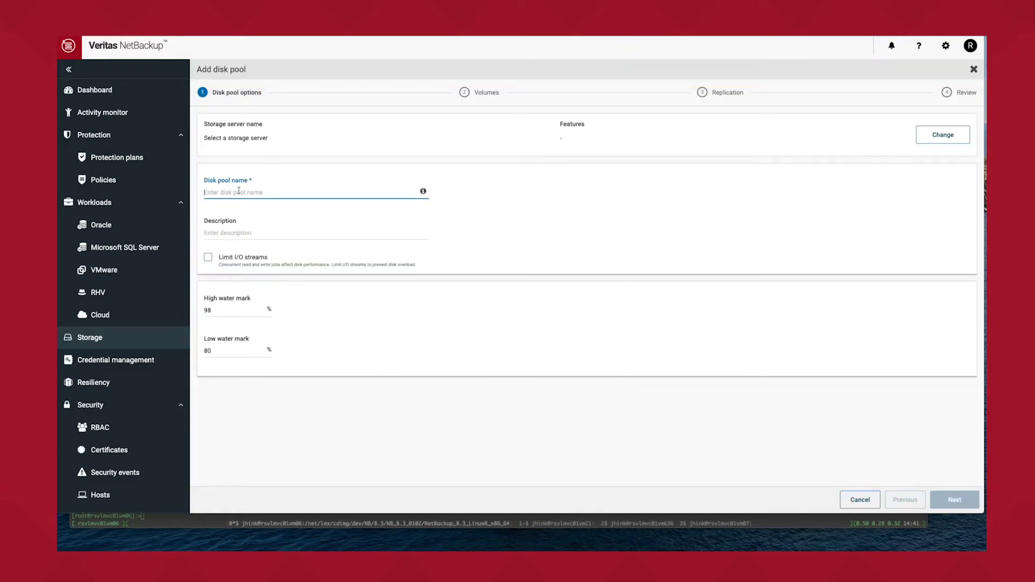
text(CC-DP)
click(942, 135)
click(723, 394)
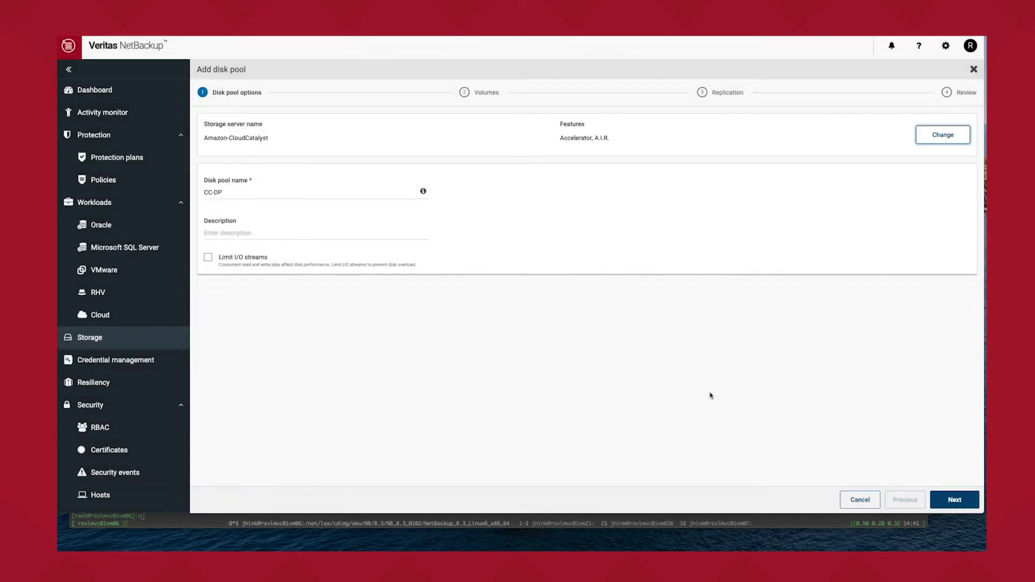
click(973, 493)
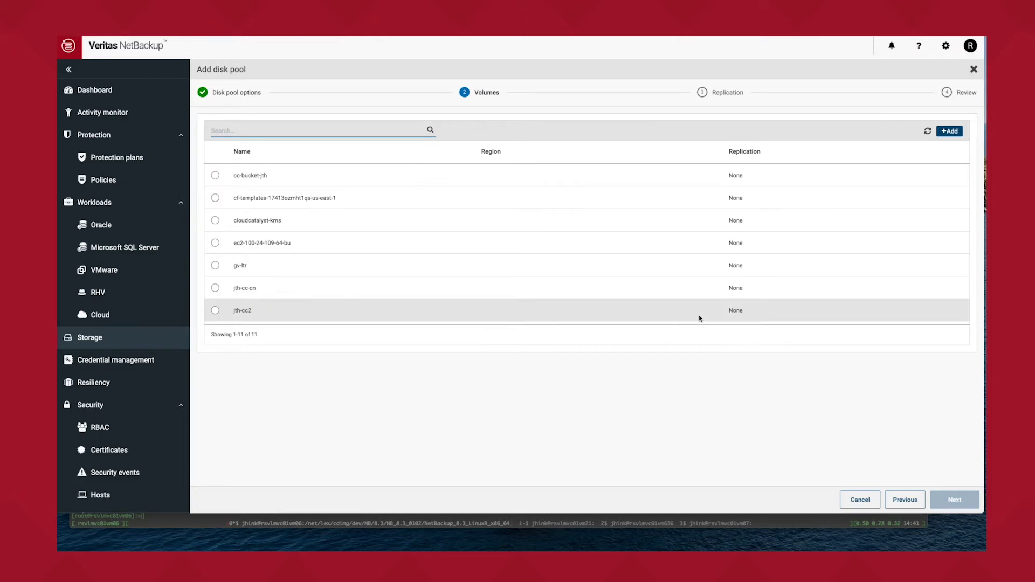
- Add volume ia-cloudcatalyst-encr in us-east-1, skip replication, and create the disk pool
scroll(503, 267, down, 3)
scroll(539, 259, up, 3)
scroll(562, 248, down, 3)
click(949, 131)
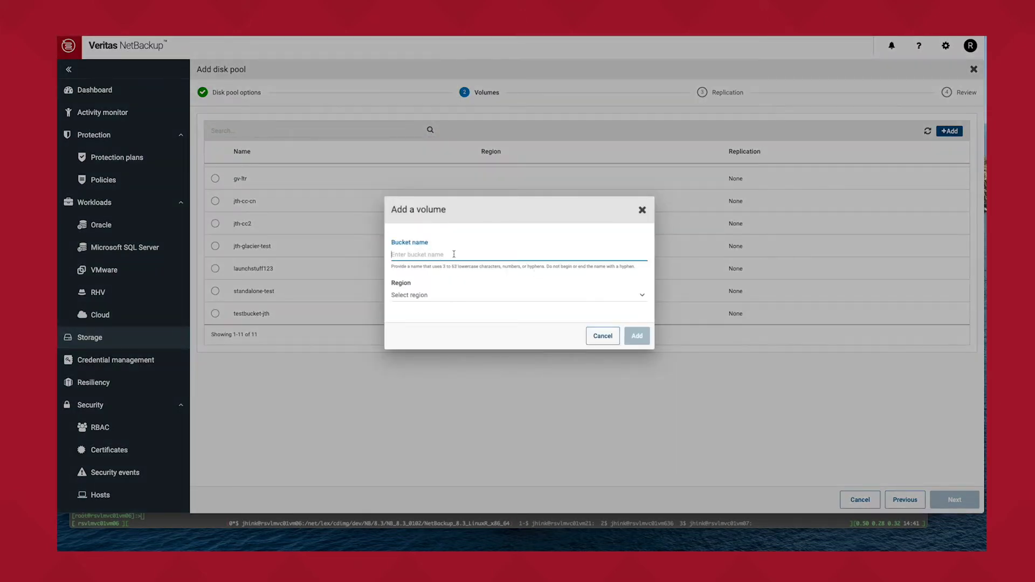
text(ia-cloudcatalyst-encr)
click(499, 296)
click(521, 322)
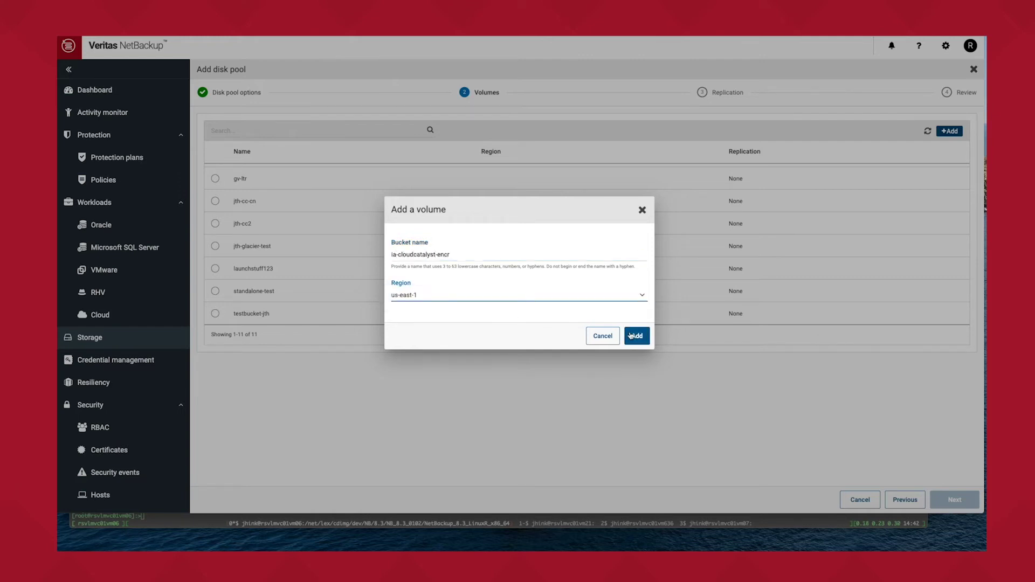
click(630, 335)
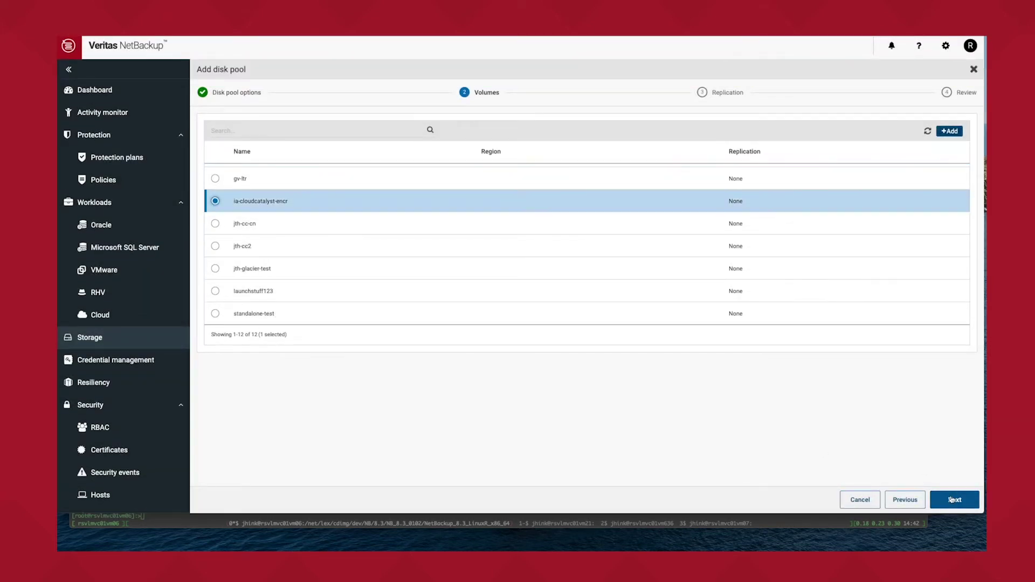
click(951, 499)
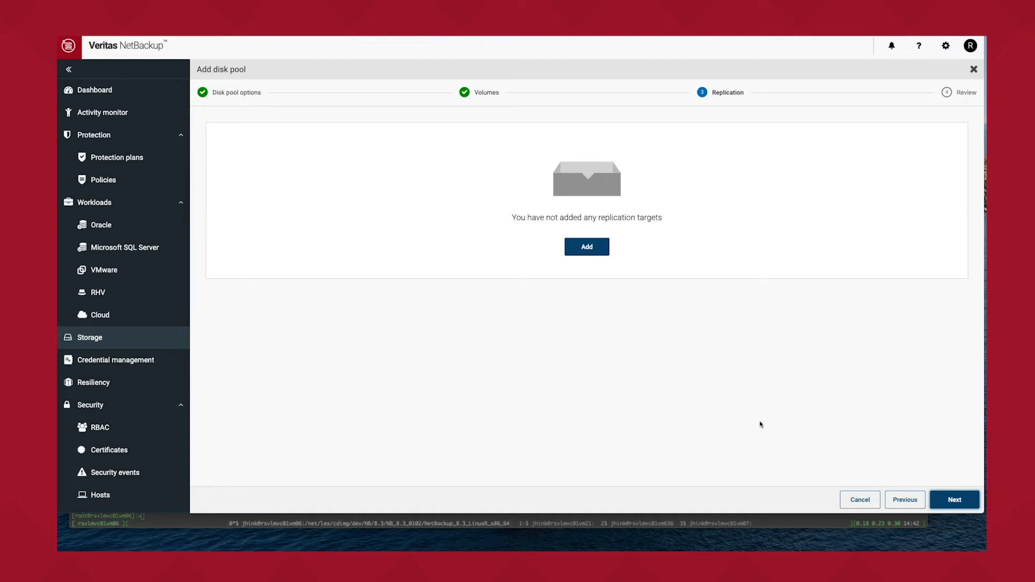
click(952, 498)
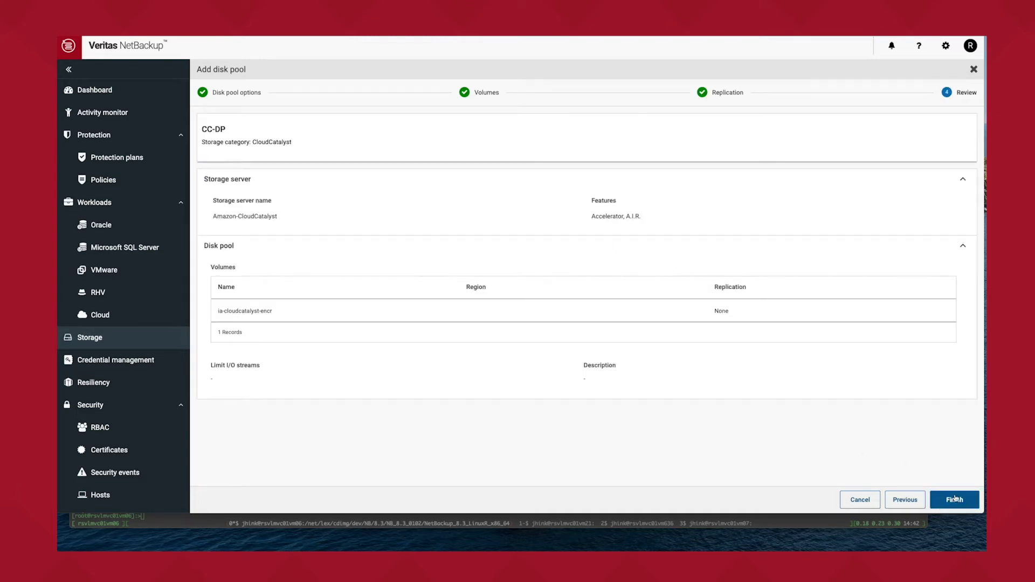
click(955, 500)
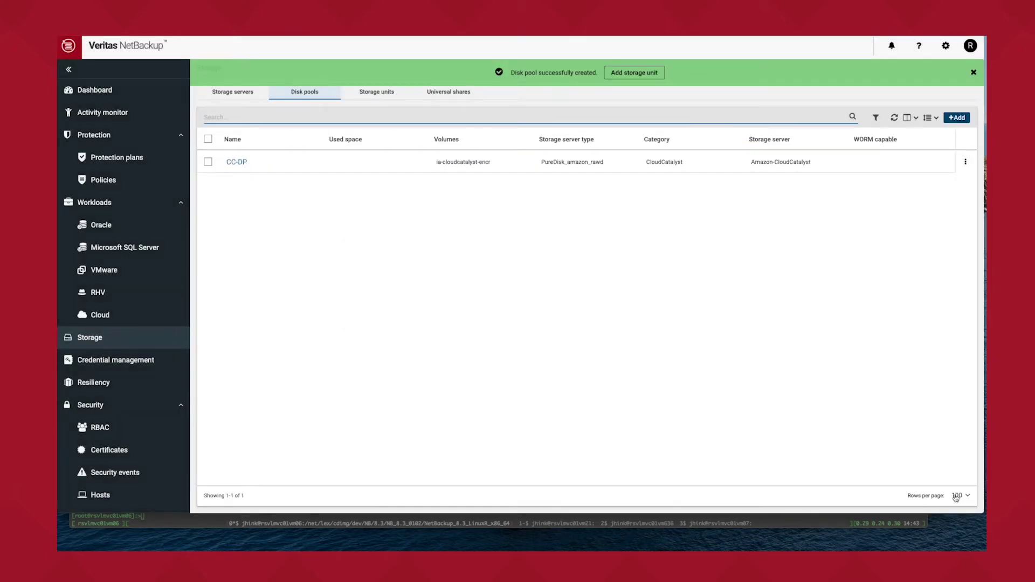
- Create storage unit CC-STU on disk pool CC-DP with automatic media server selection
click(634, 72)
text(CC-STU)
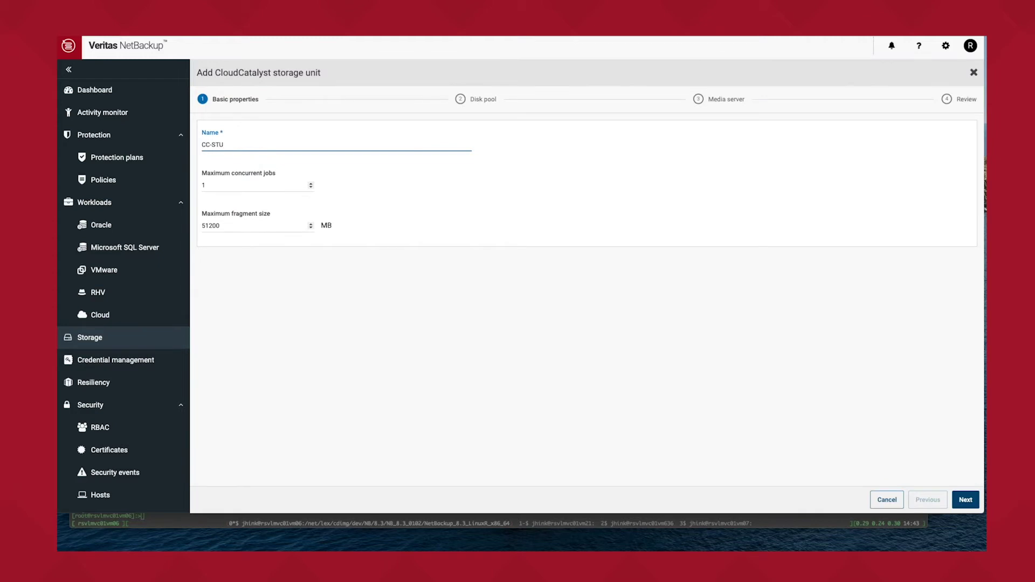
click(310, 185)
click(964, 500)
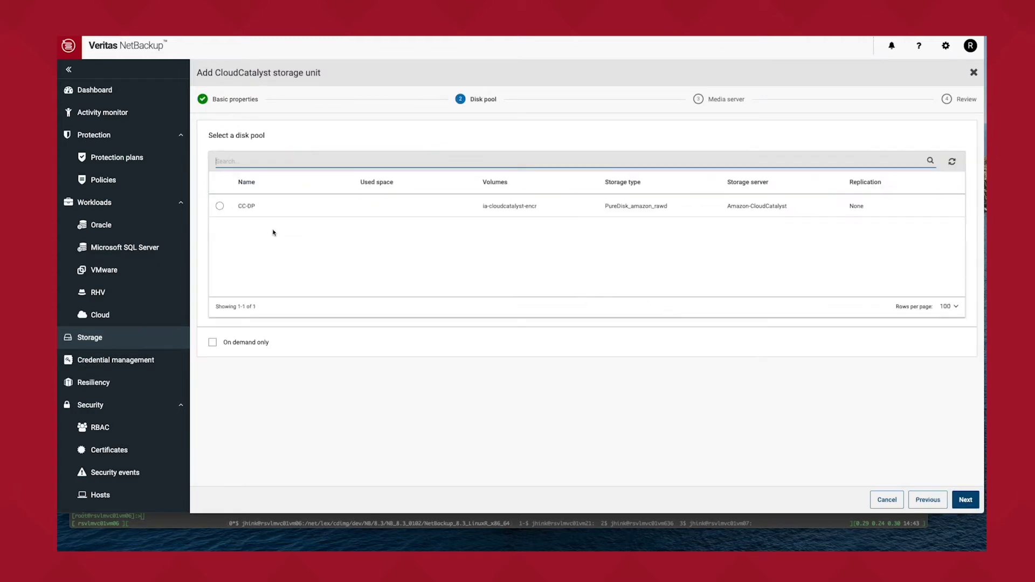
key(Return)
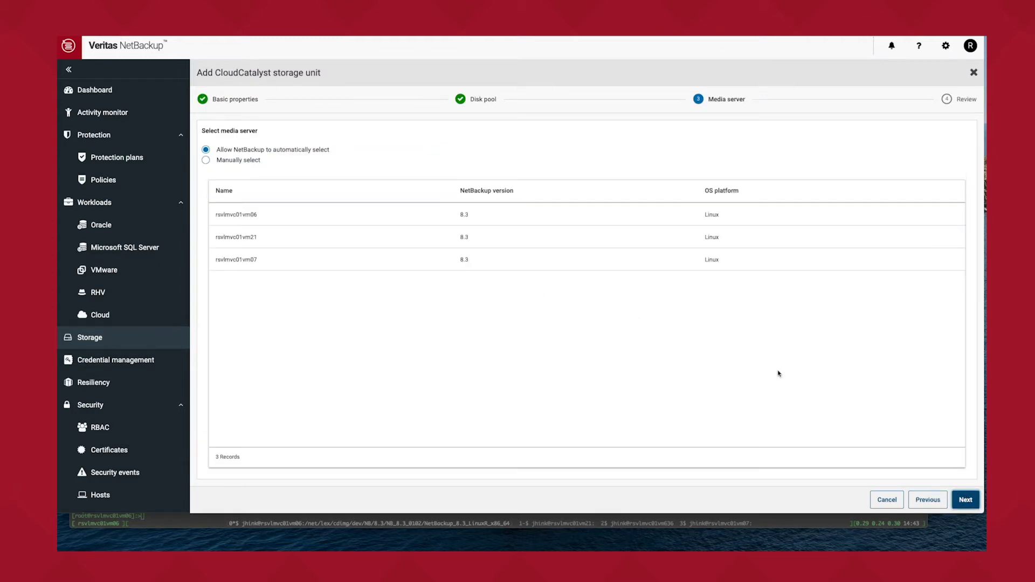
key(Return)
click(973, 505)
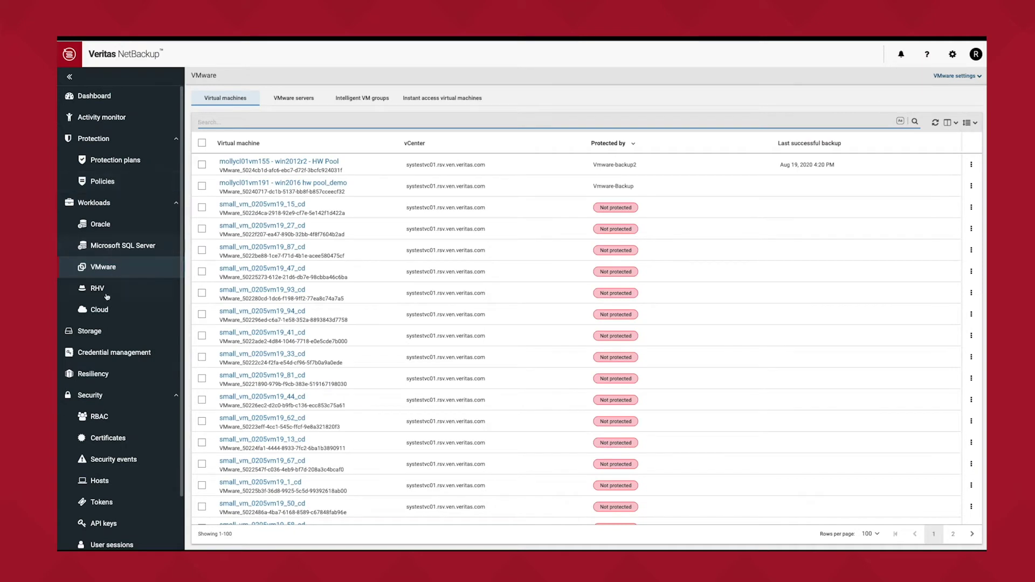
click(117, 162)
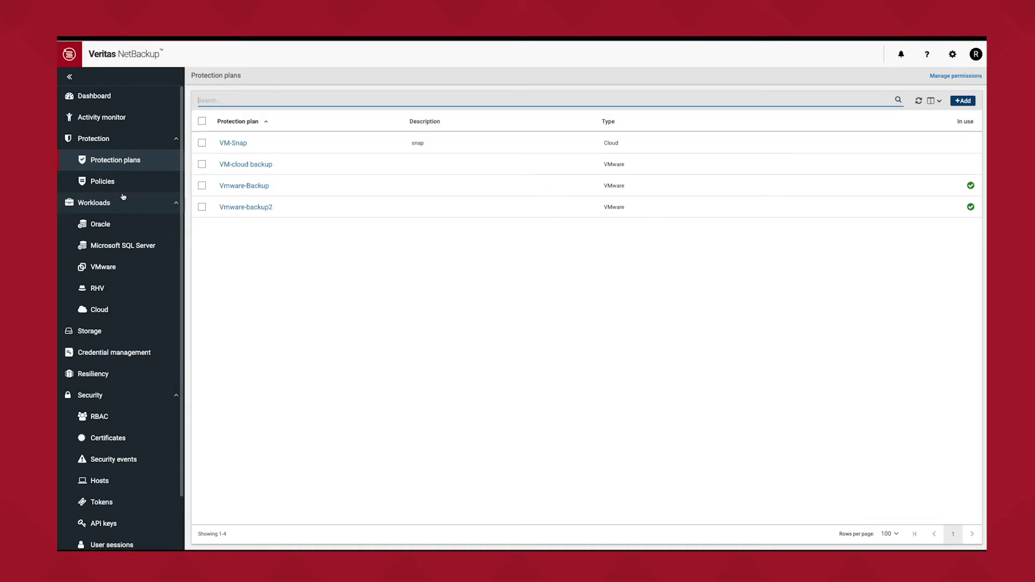
- Name a new protection plan 'VMBackup and LTR copy' with the VMware workload
click(962, 100)
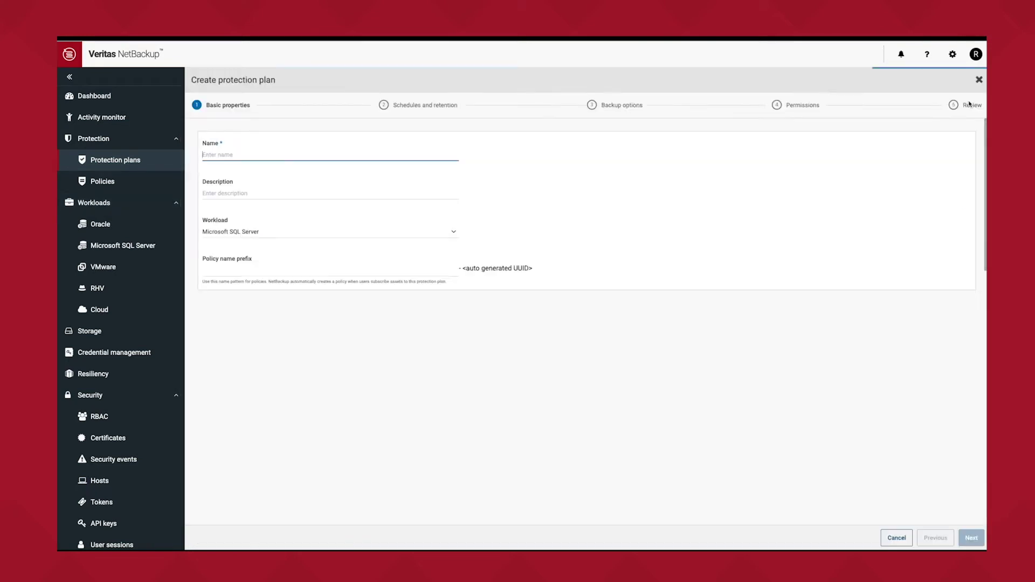
text(VMBac)
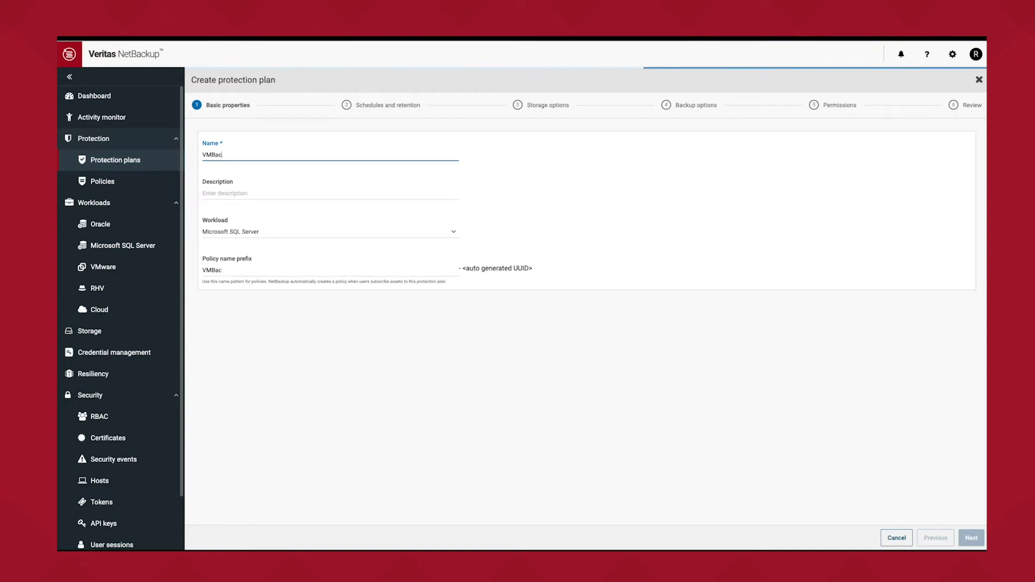
text(kup and LTR copy)
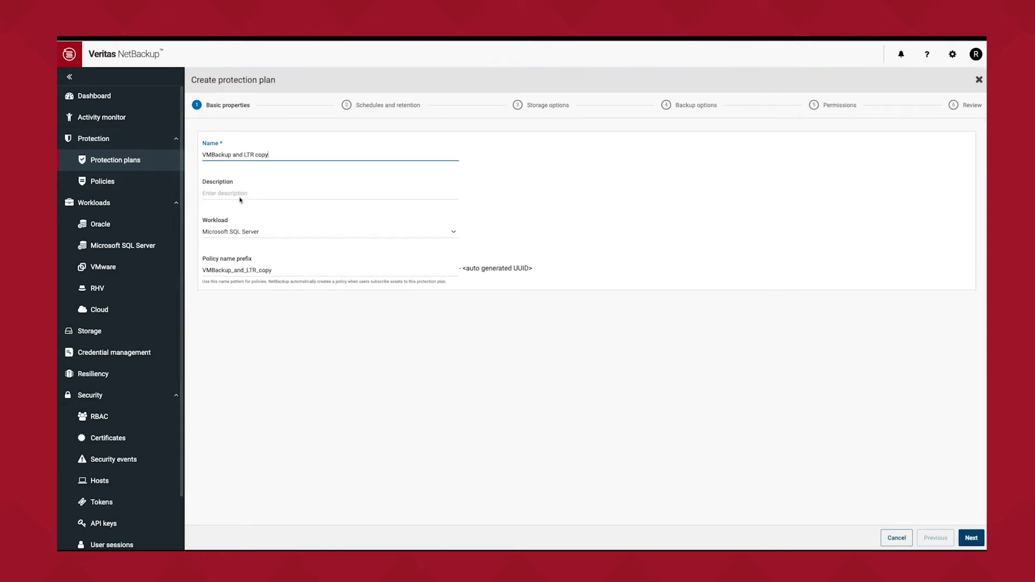
click(261, 236)
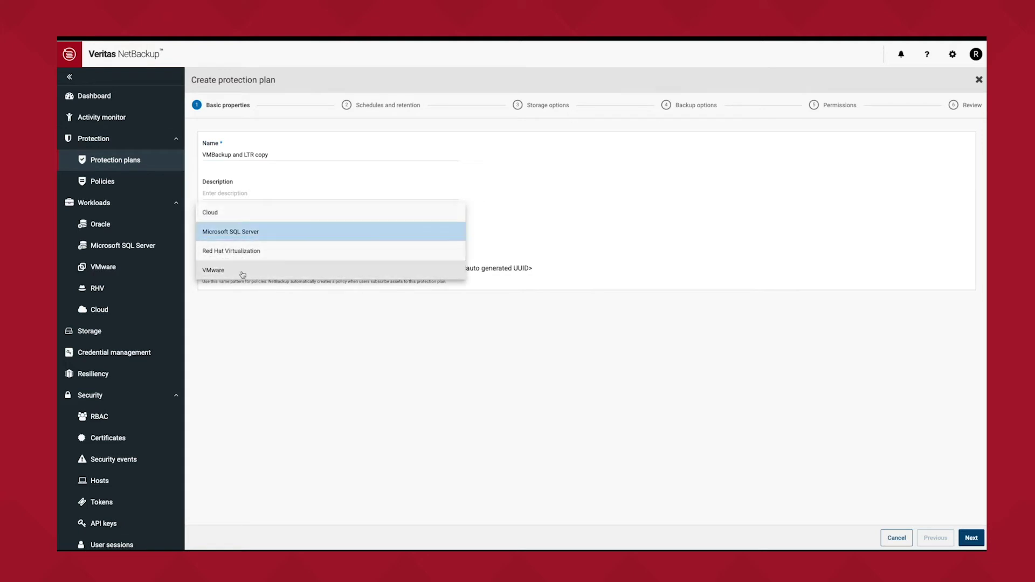
click(246, 274)
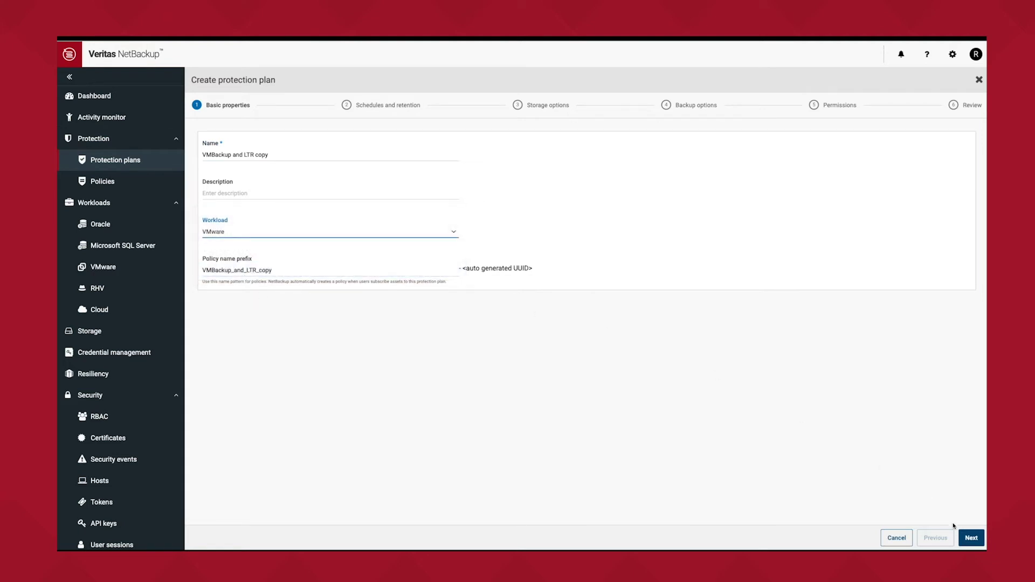
click(970, 537)
- Add a schedule with an immediate 3-week long-term retention copy and an all-week start window
click(571, 373)
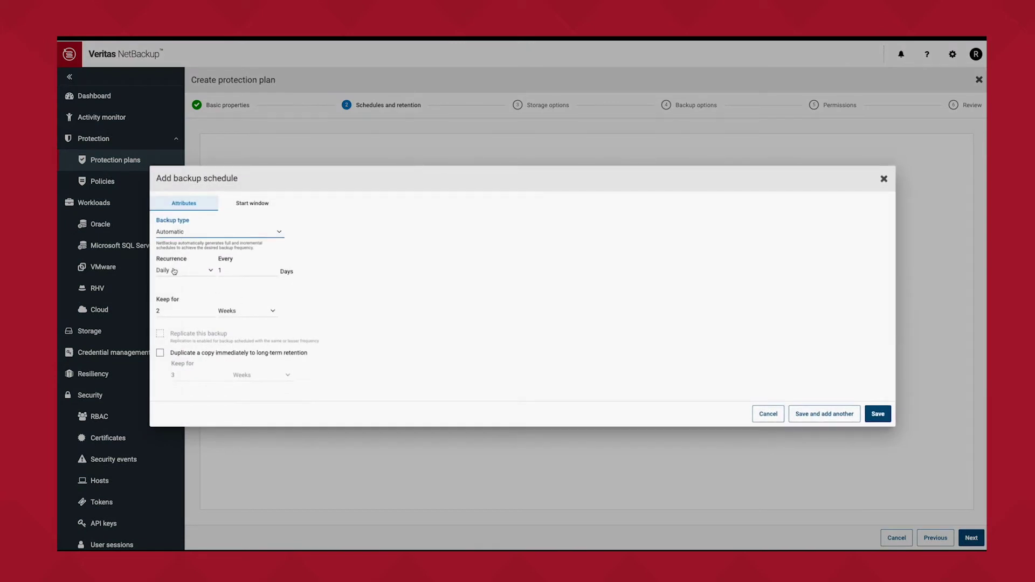
click(175, 356)
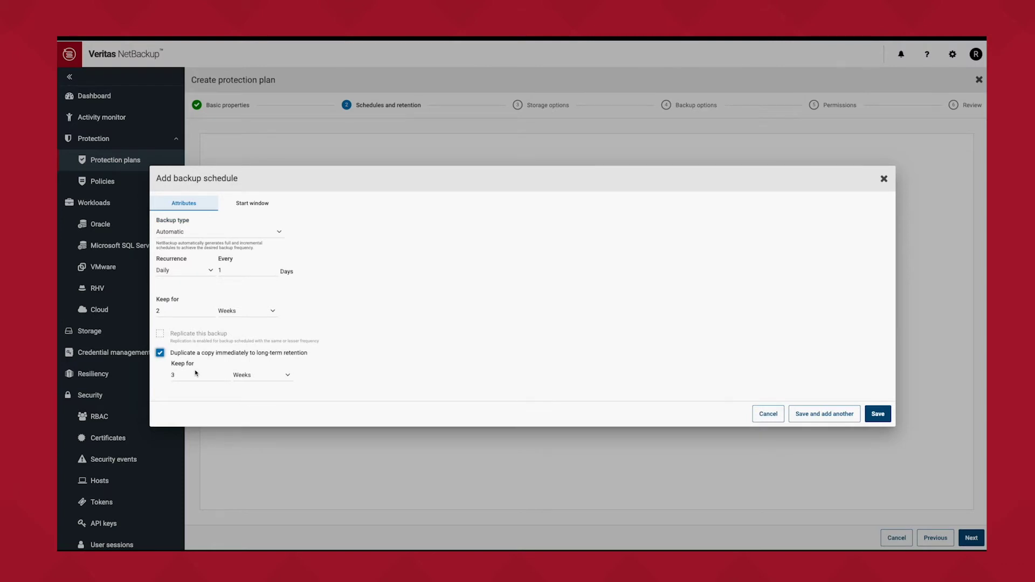
click(174, 376)
click(252, 205)
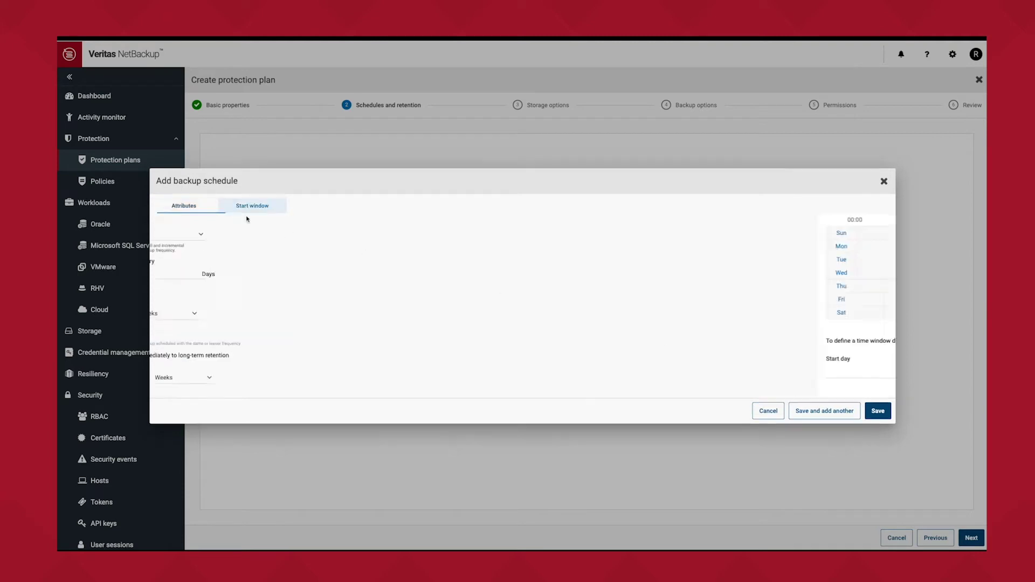
drag(195, 239, 819, 316)
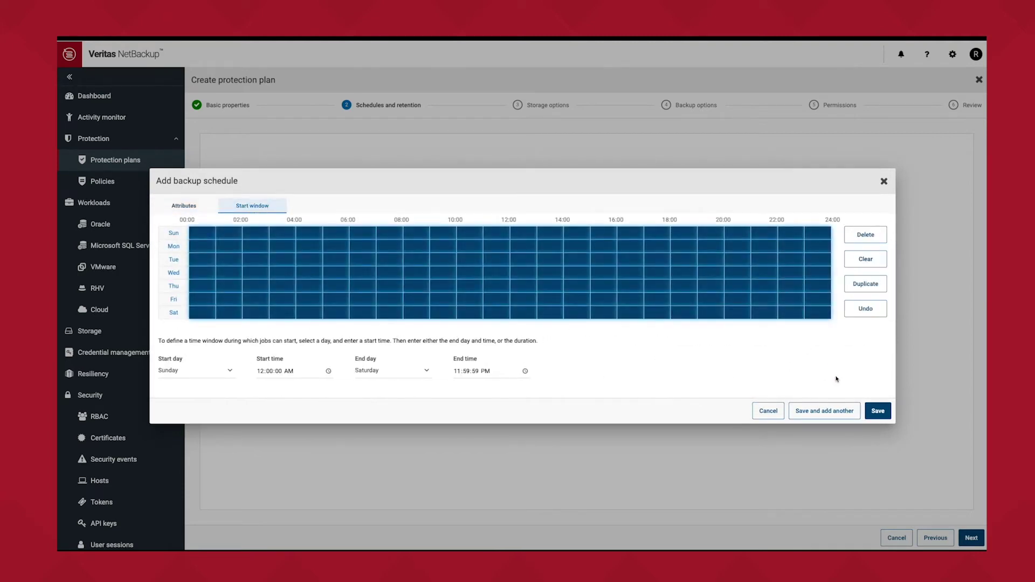
click(876, 413)
click(971, 538)
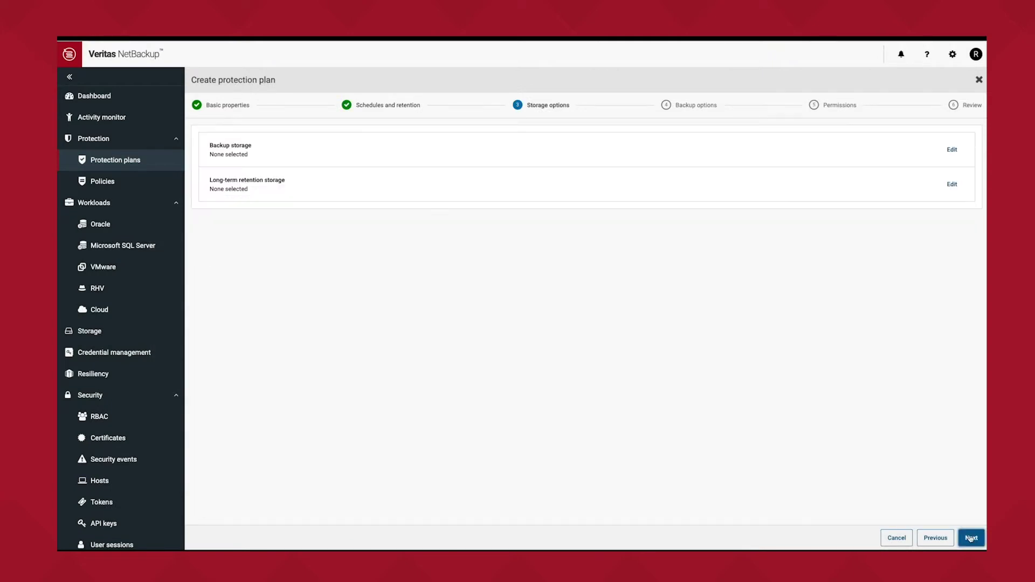
- Set backup storage to VM07-MSDP-STU and long-term retention storage to VM07-MSDP-C-STU
click(952, 150)
click(283, 295)
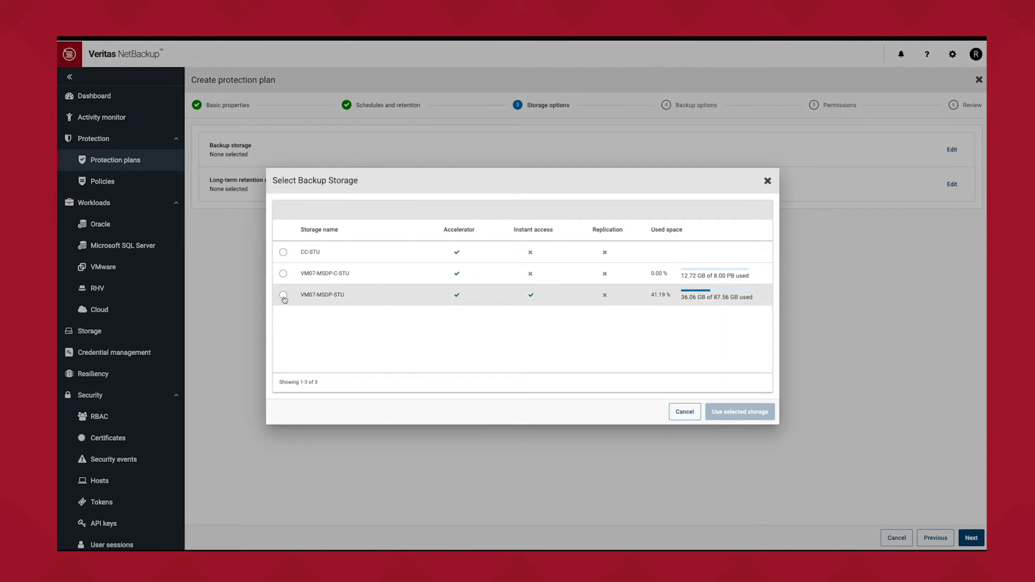
click(752, 413)
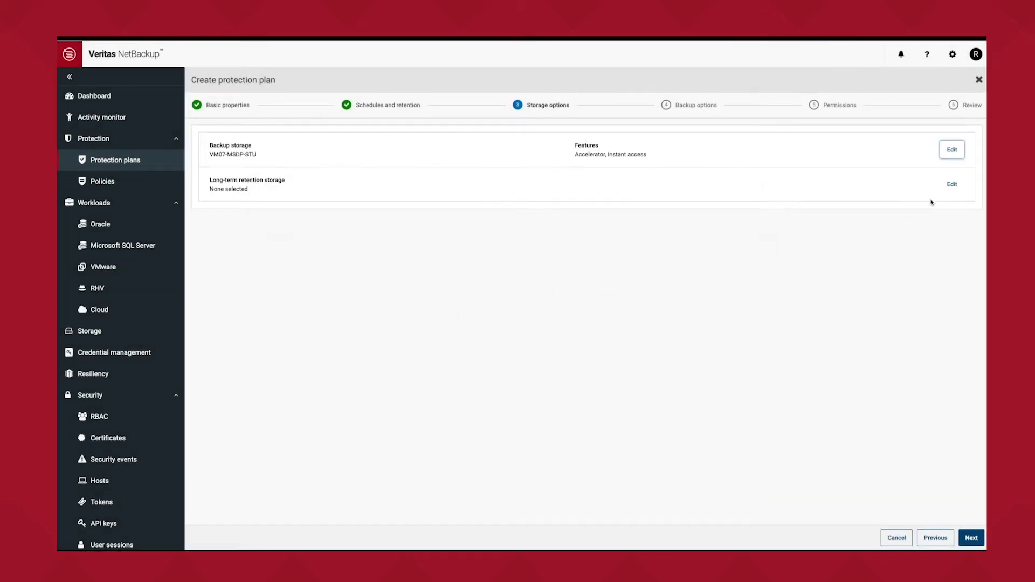
click(951, 184)
click(283, 274)
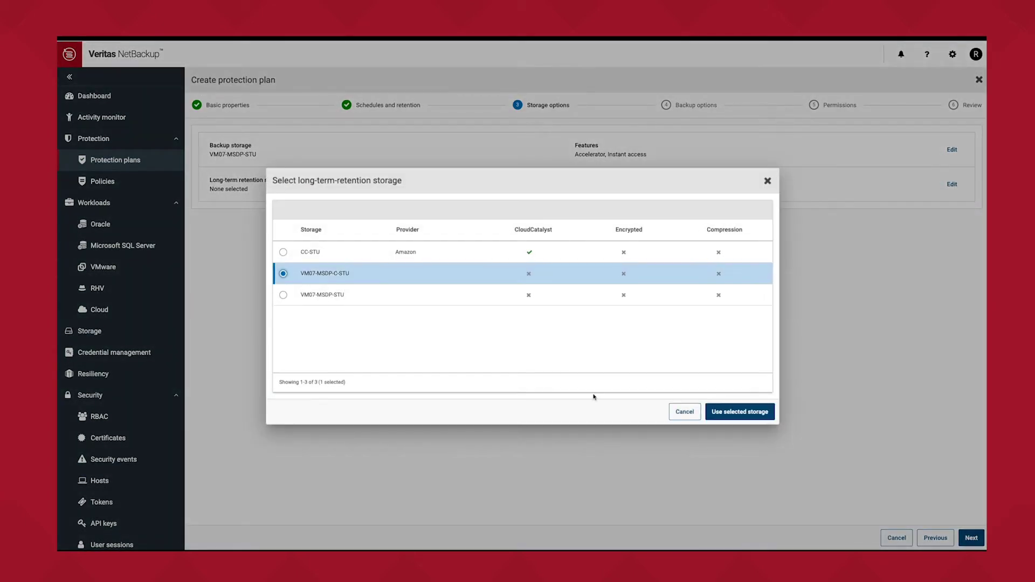
click(738, 411)
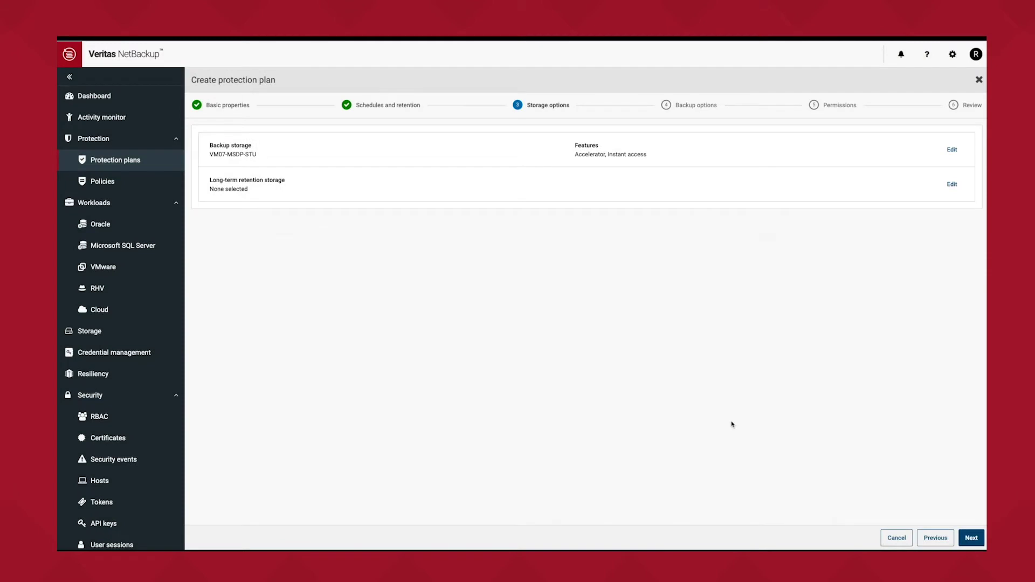
- Accept the backup options, permissions and review defaults, and finish the plan
click(969, 538)
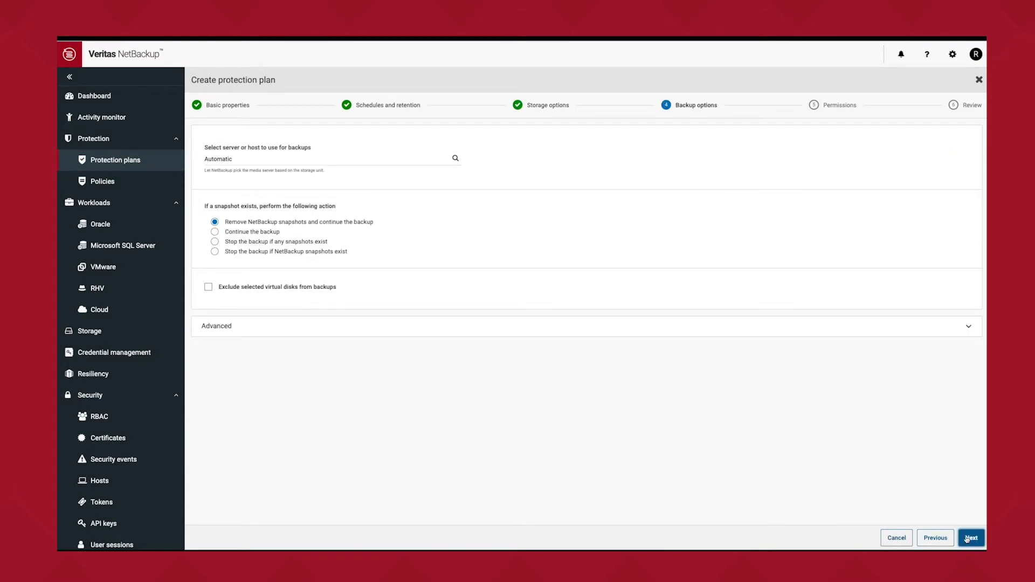
click(966, 538)
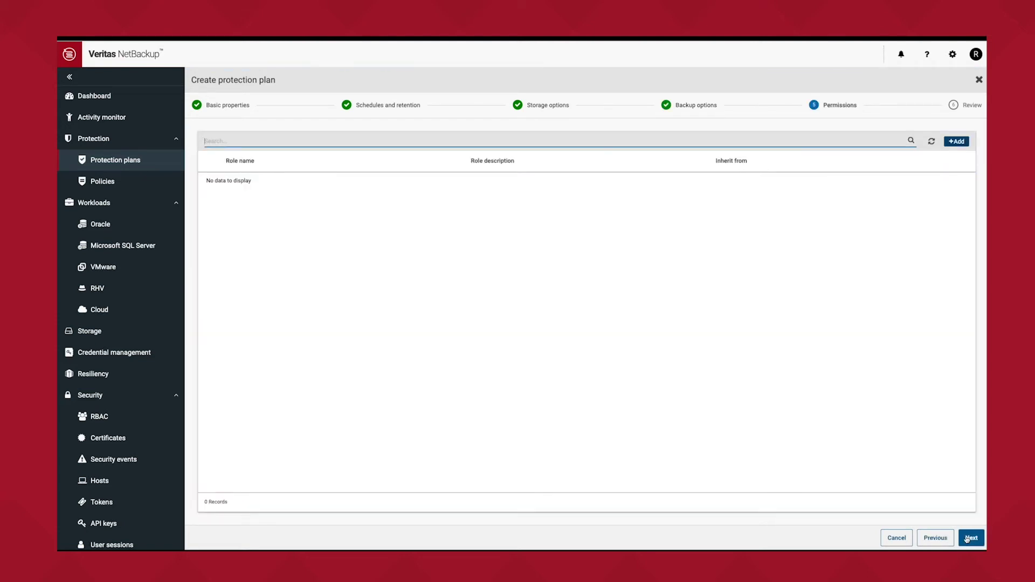
click(967, 538)
click(968, 538)
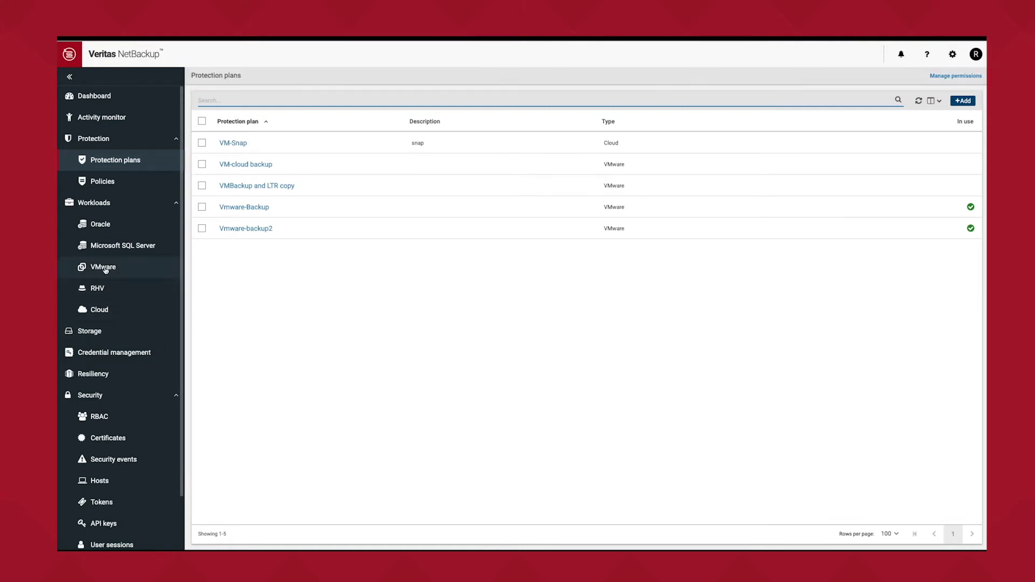
- Subscribe VM mollycl01vm191 to the 'VMBackup and LTR copy' protection plan
click(104, 268)
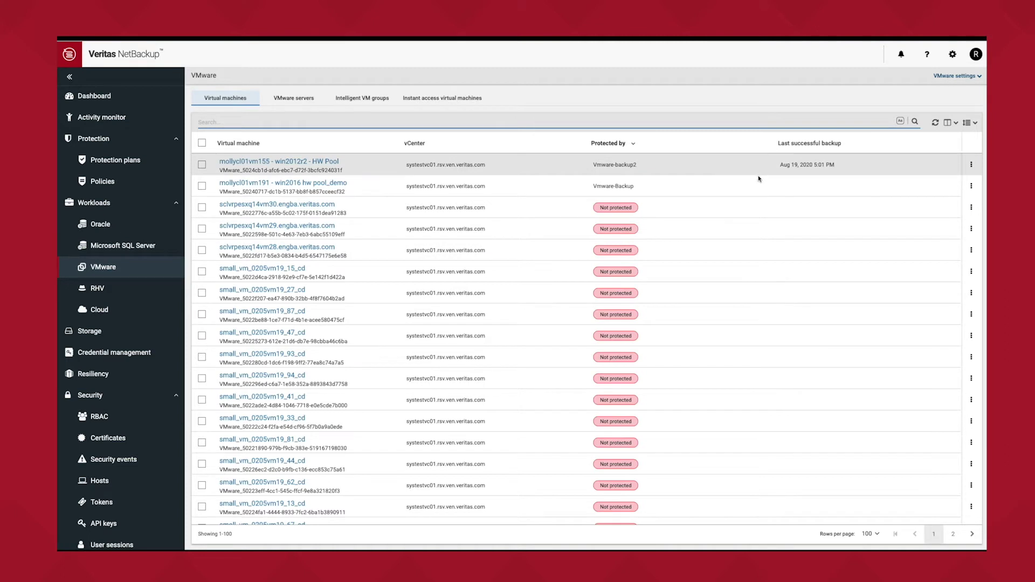
click(970, 186)
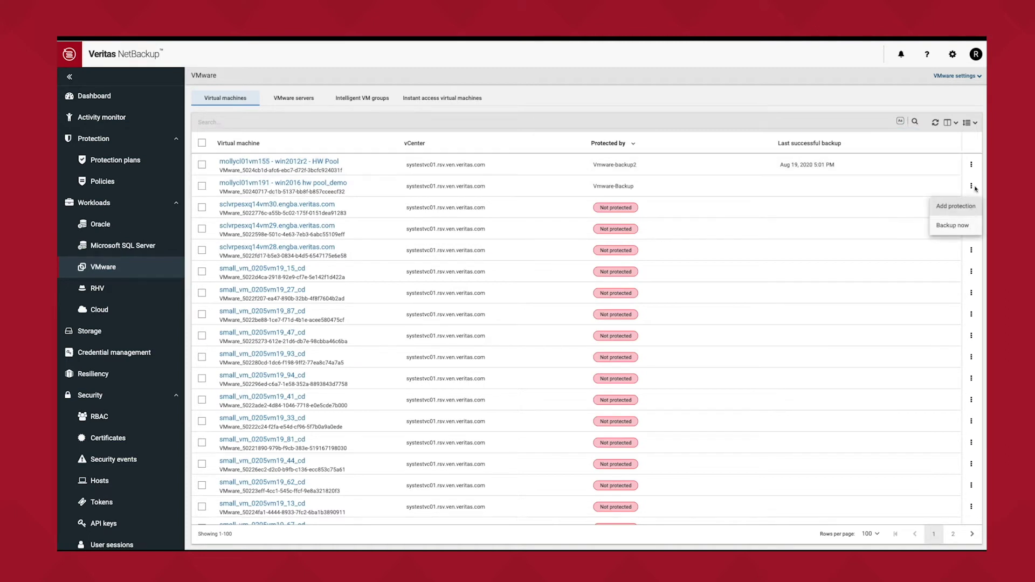
click(955, 207)
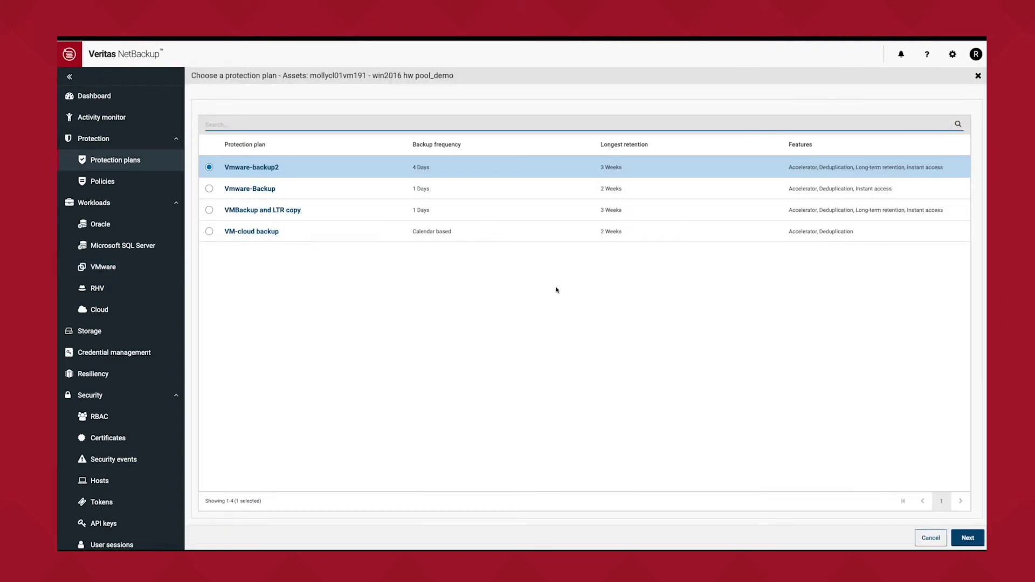
click(209, 209)
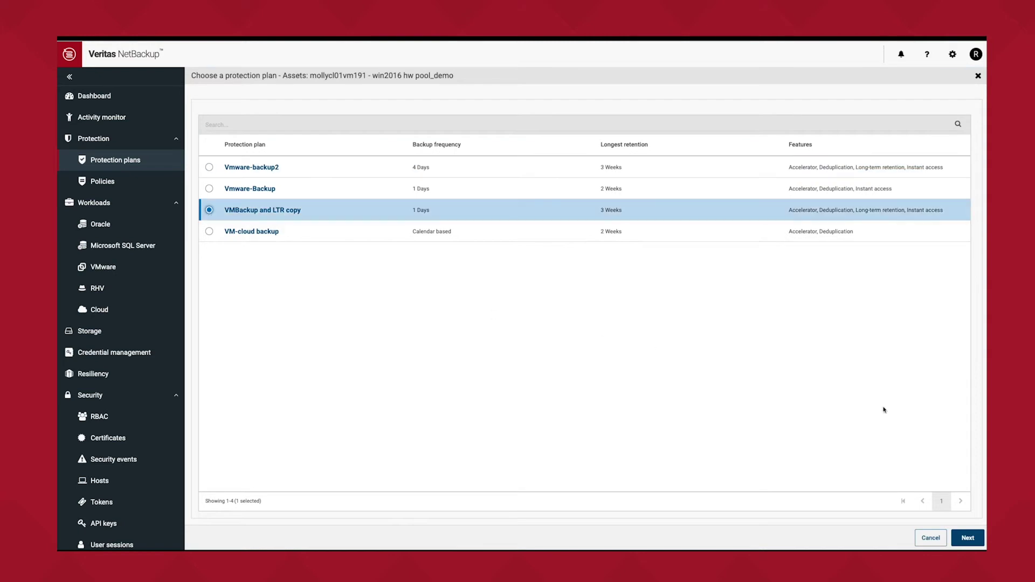
click(967, 538)
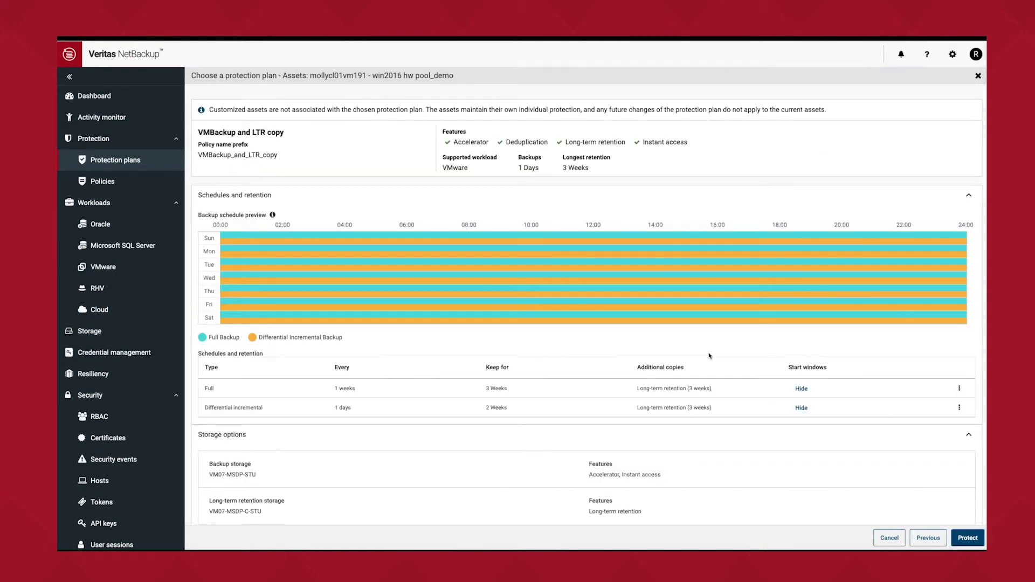
click(968, 537)
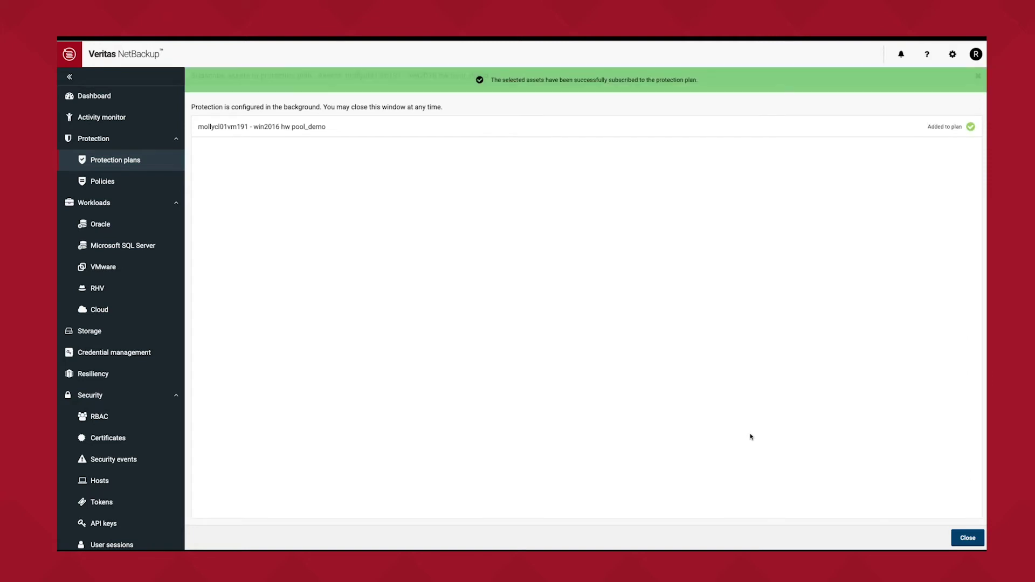
click(967, 538)
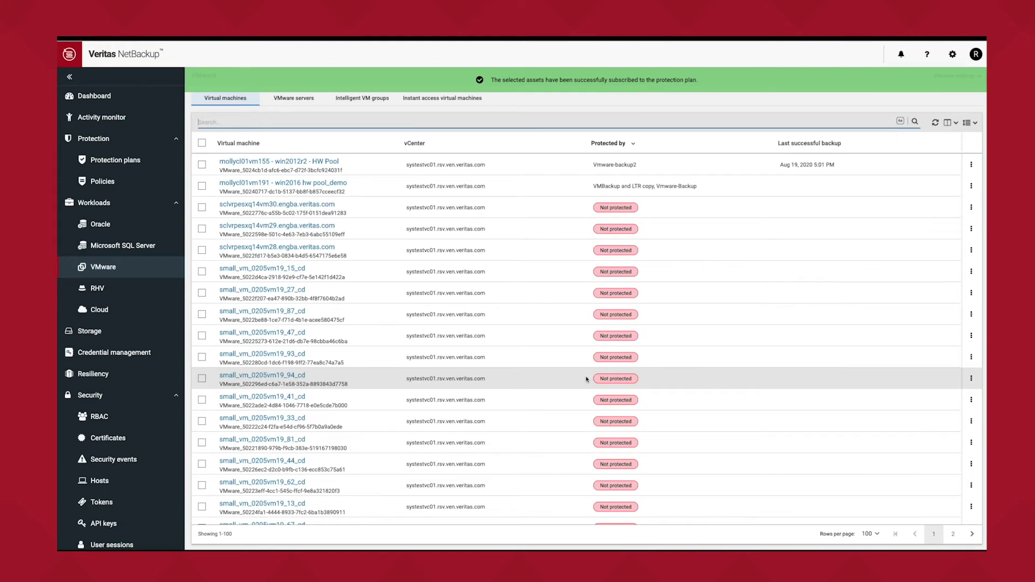
- Start intelligent VM group backupTags, described 'tag VMs that need to be backed up.', on systestvc01.rsv.ven.veritas.com
click(362, 98)
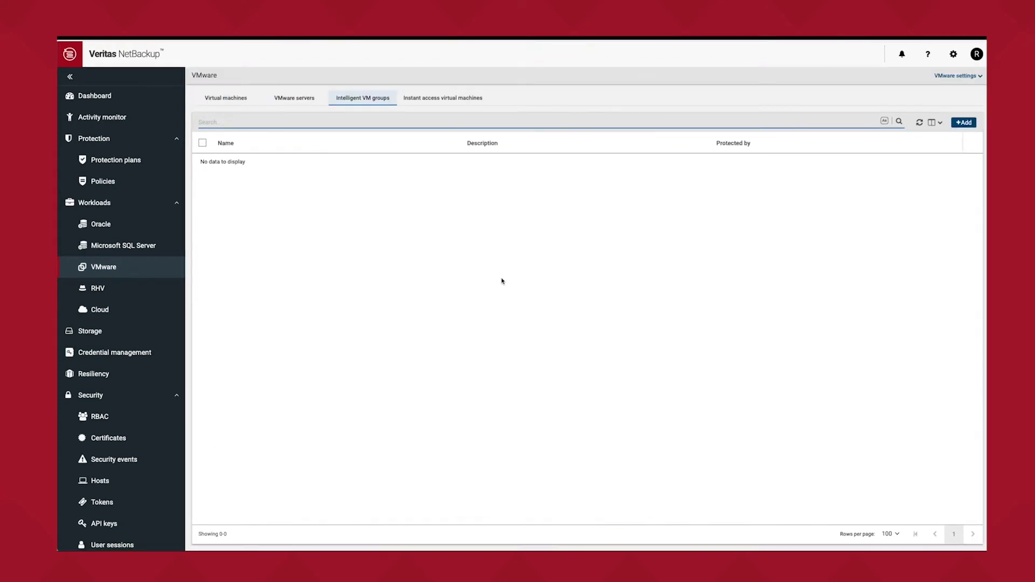
click(964, 123)
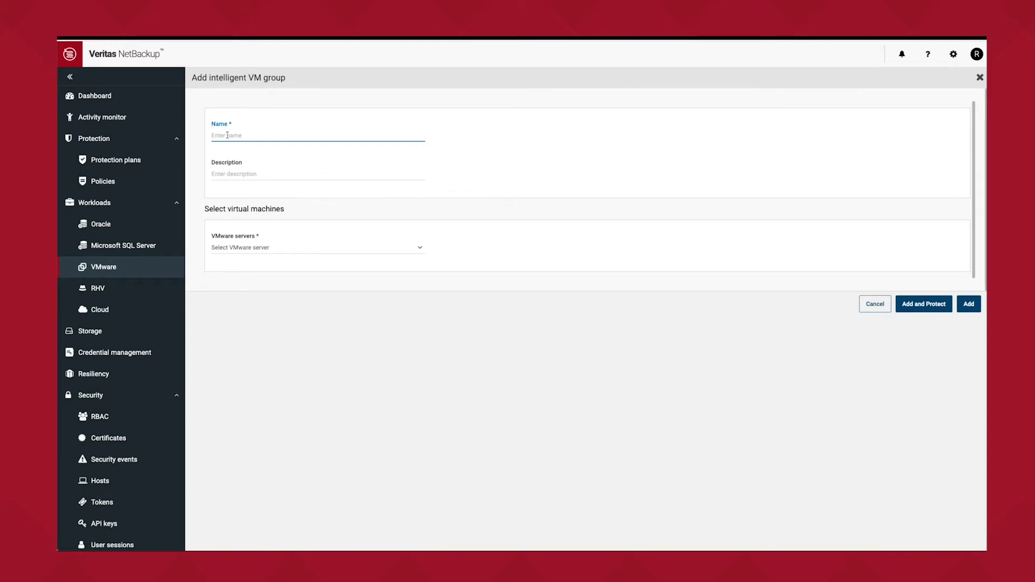
text(backupTags)
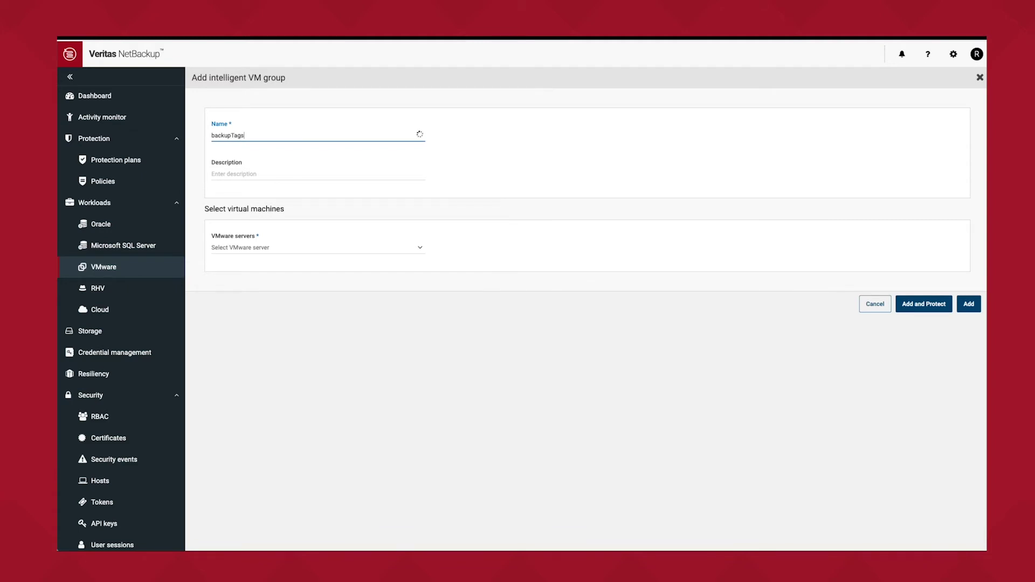
click(239, 174)
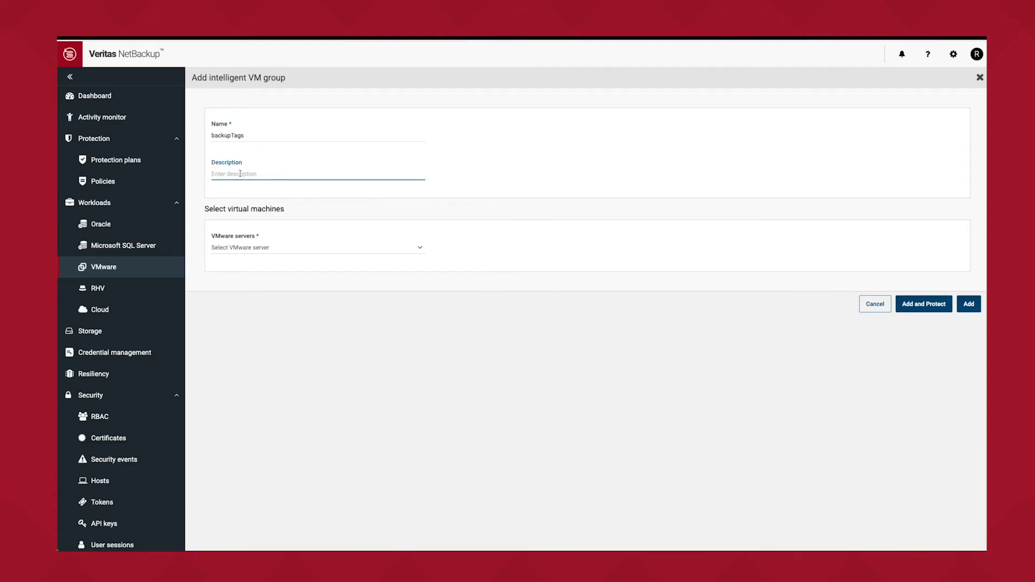
text(tag VMs that need to be backed up.)
click(280, 251)
click(386, 254)
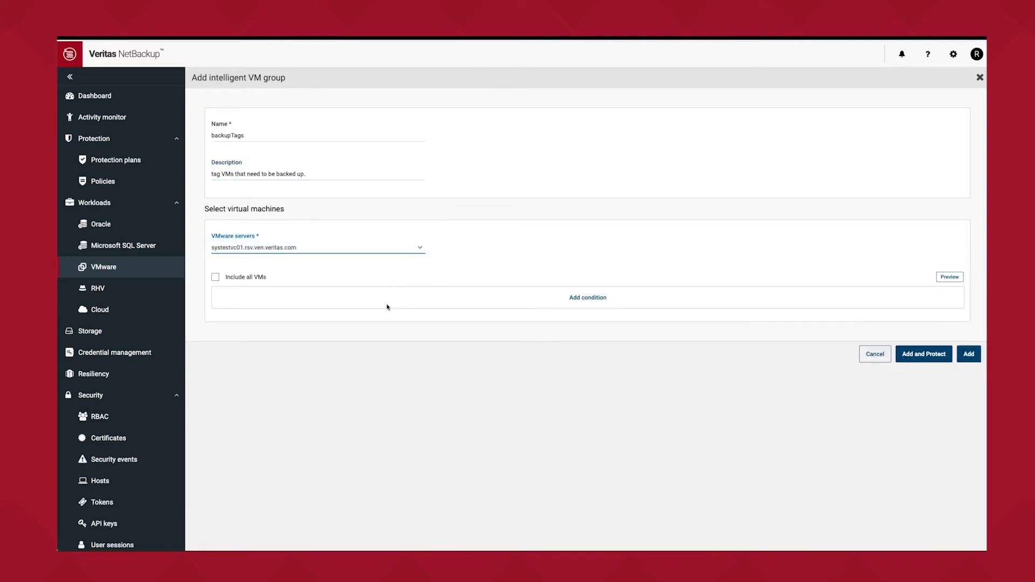
- Add the query condition tagName Contains BackMeUp and save the group
click(588, 297)
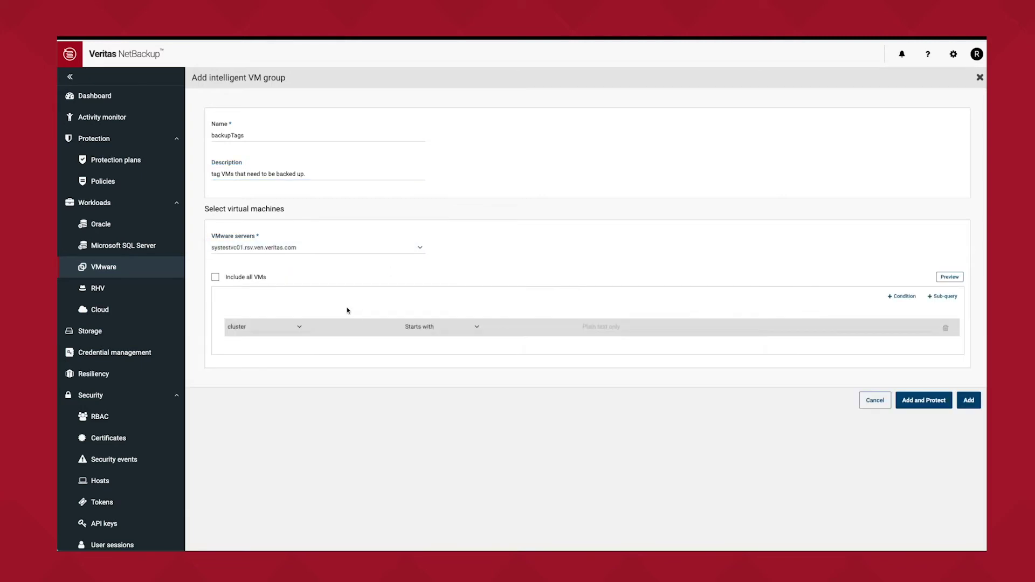
click(410, 326)
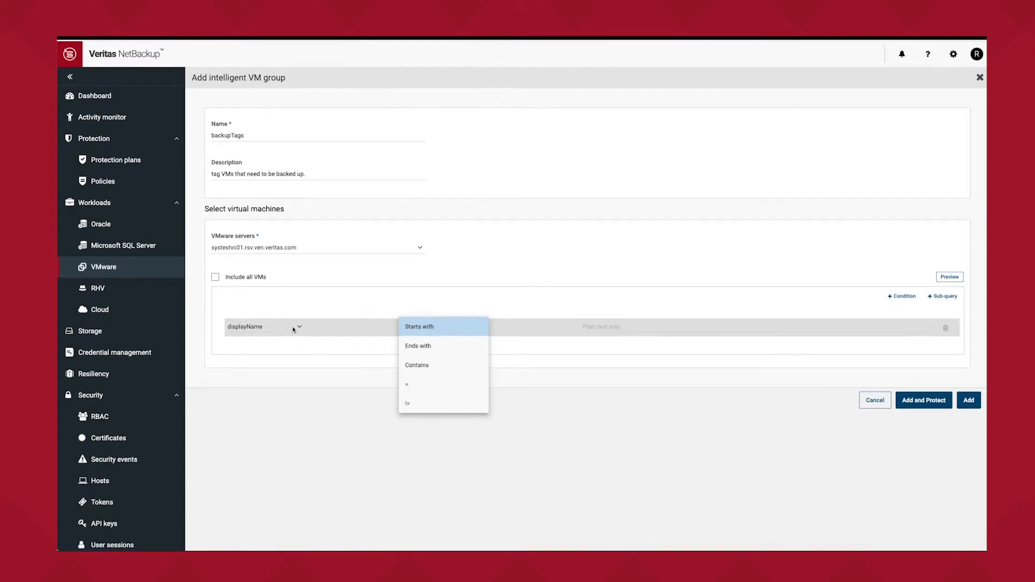
click(296, 326)
click(300, 328)
scroll(301, 329, down, 3)
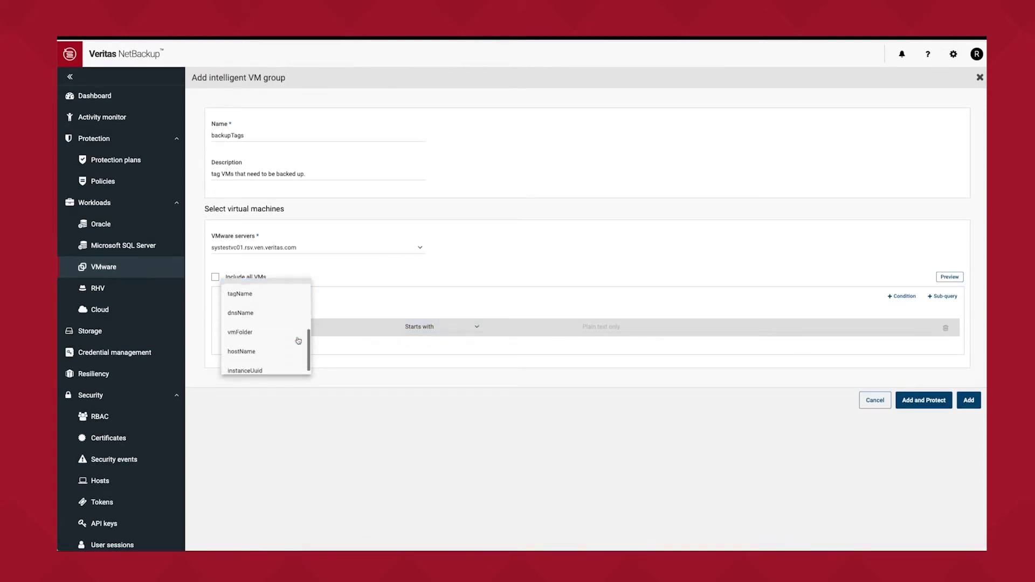
scroll(296, 334, up, 2)
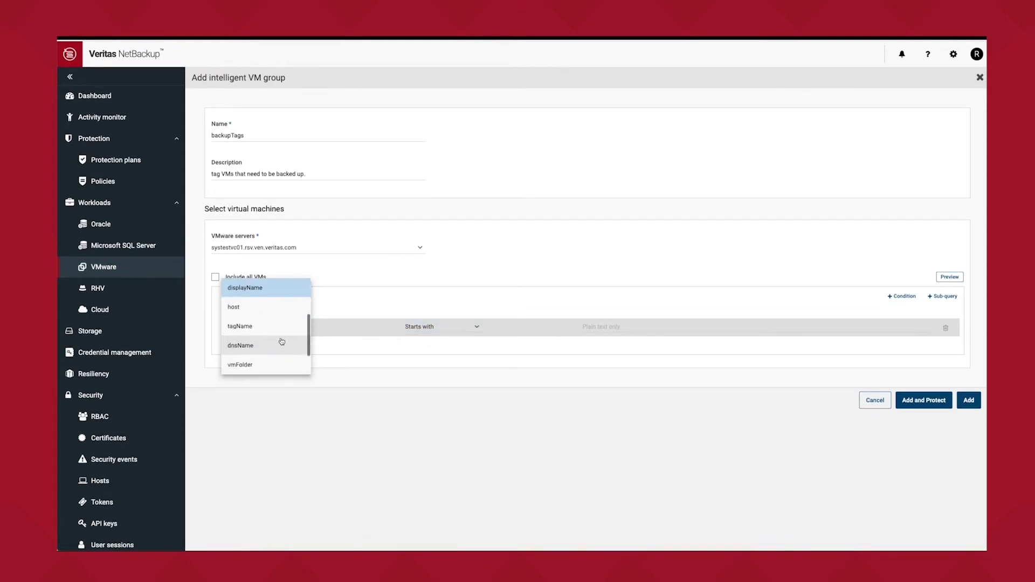
click(269, 317)
click(438, 328)
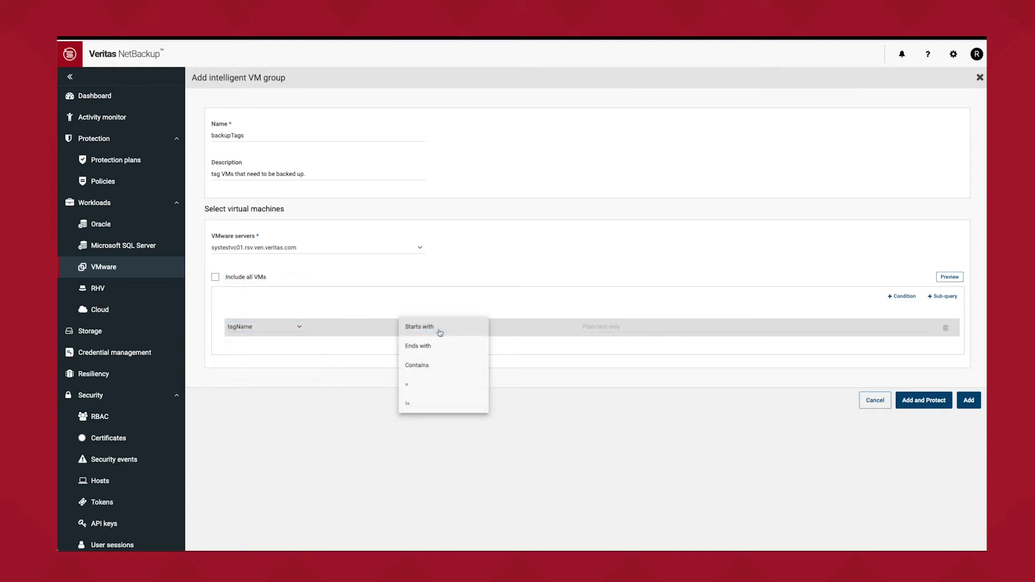
click(429, 366)
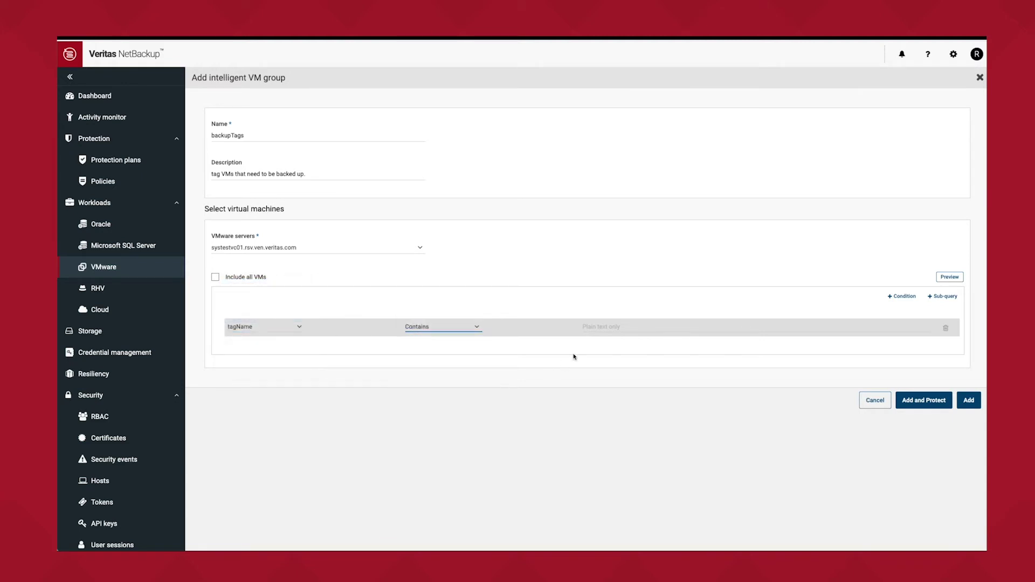
click(601, 327)
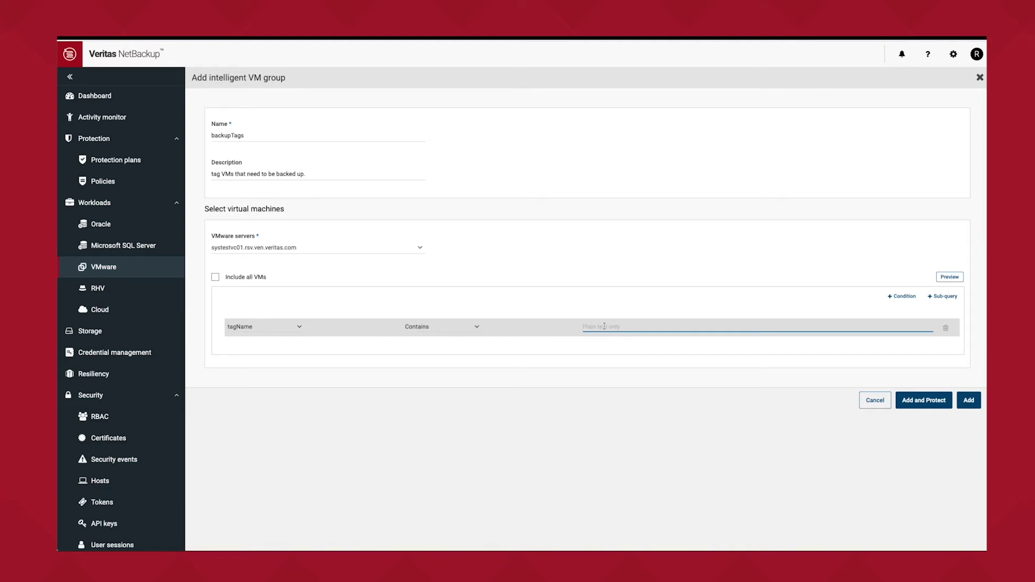
text(BackMeUp)
click(918, 404)
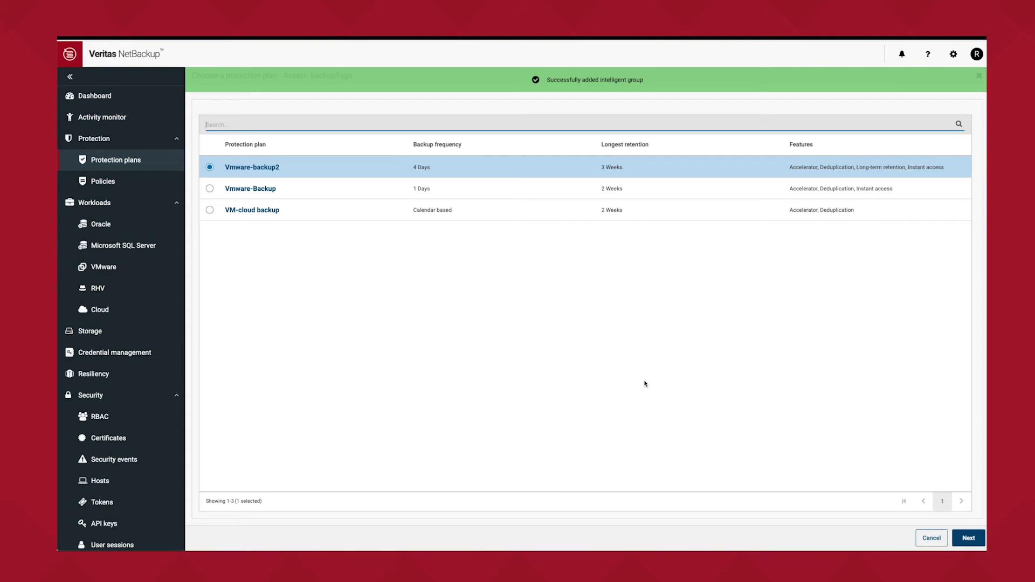
- Subscribe backupTags to the Vmware-Backup plan, then paste the VM name into the virtual machines search
click(279, 194)
click(959, 537)
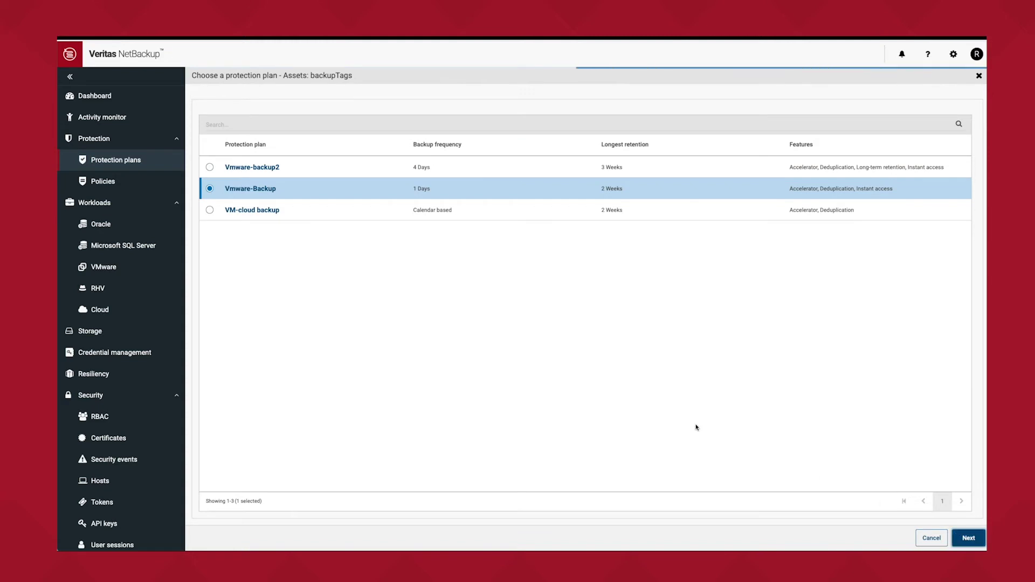
click(968, 538)
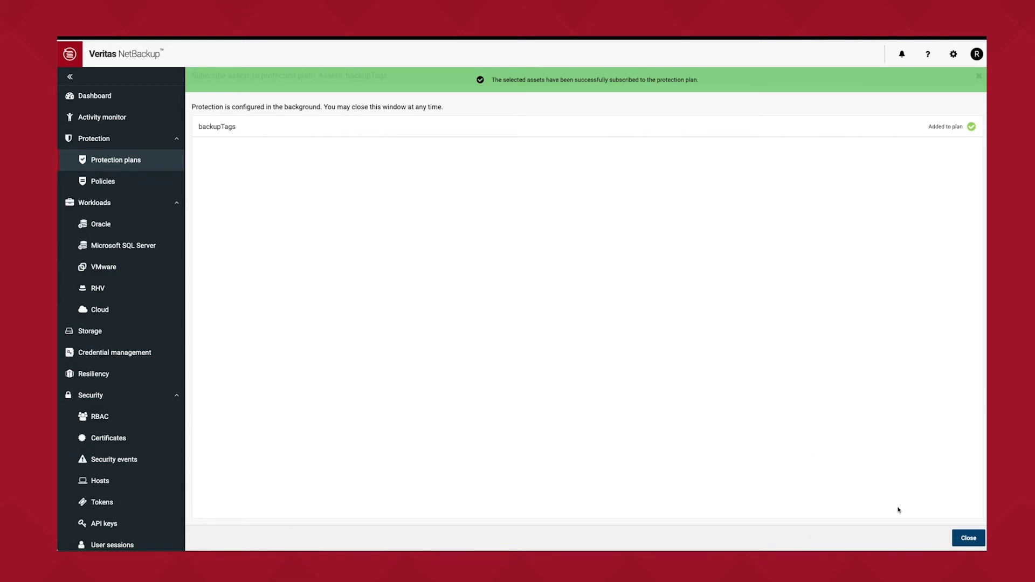
click(968, 538)
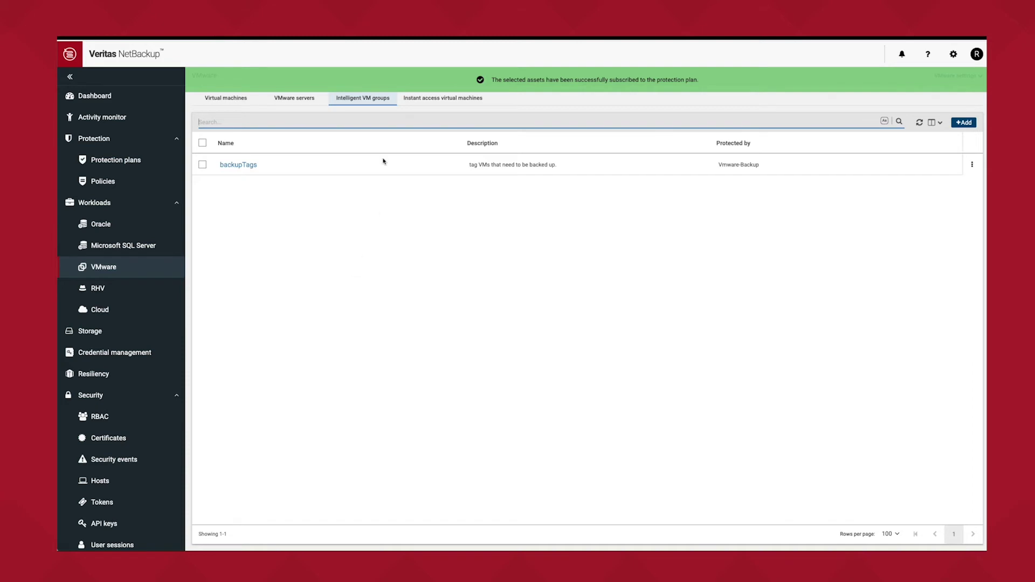
click(226, 97)
text(molly;;l01vm155)
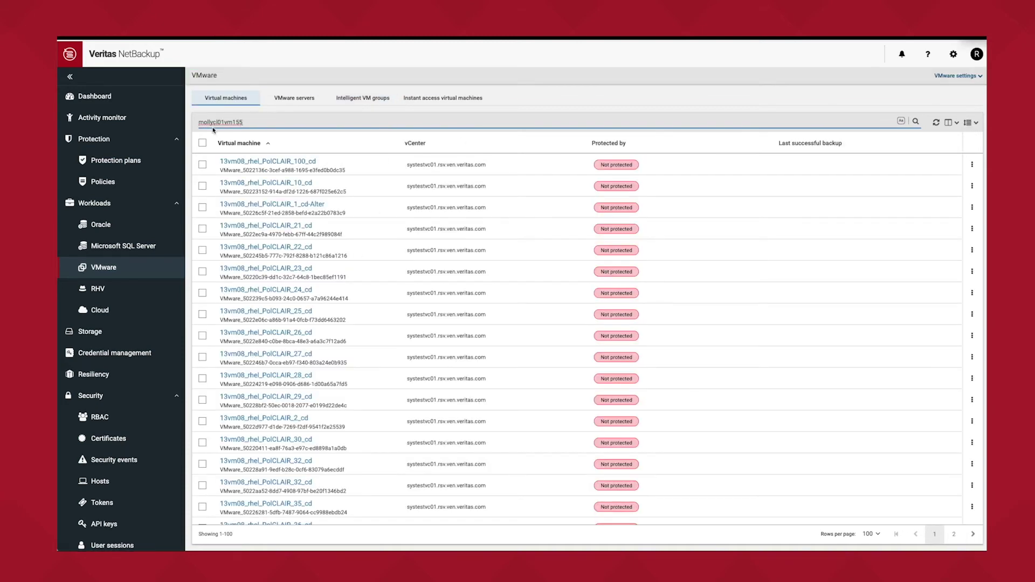
- Run a one-time backup of mollycl01vm155 with the Vmware-backup2 plan and follow its job
key(Return)
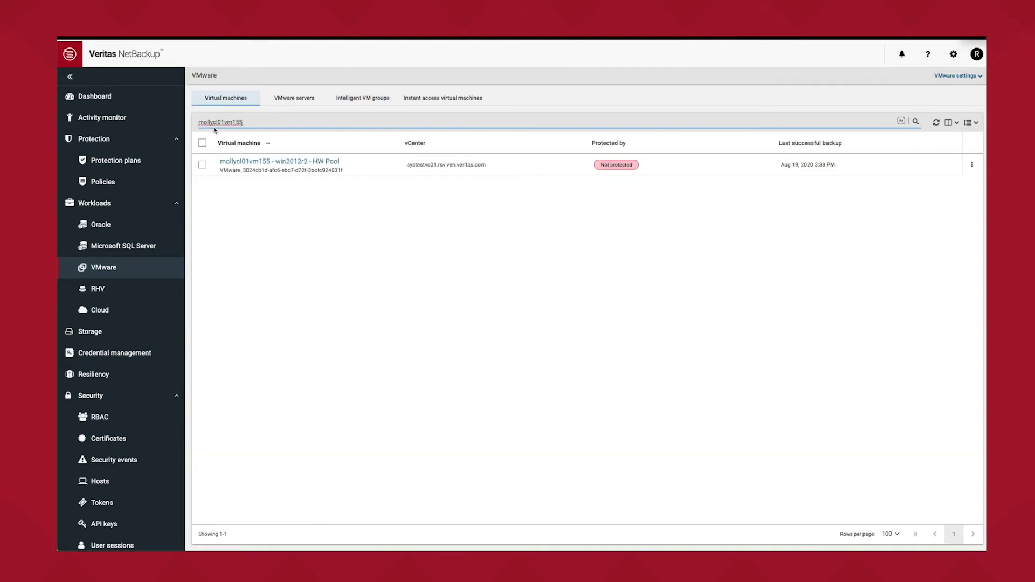
click(973, 166)
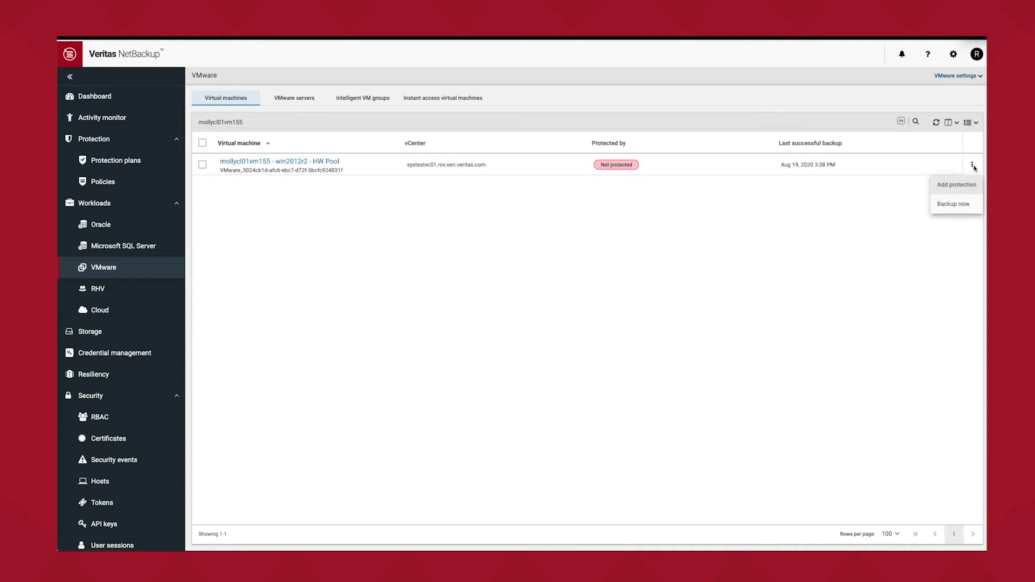
click(963, 206)
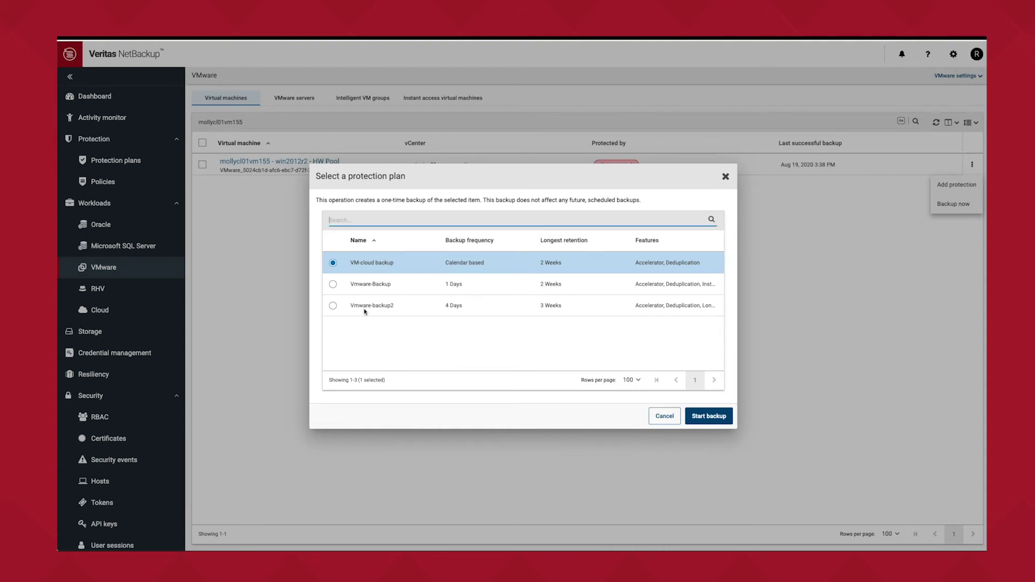
click(333, 306)
click(703, 416)
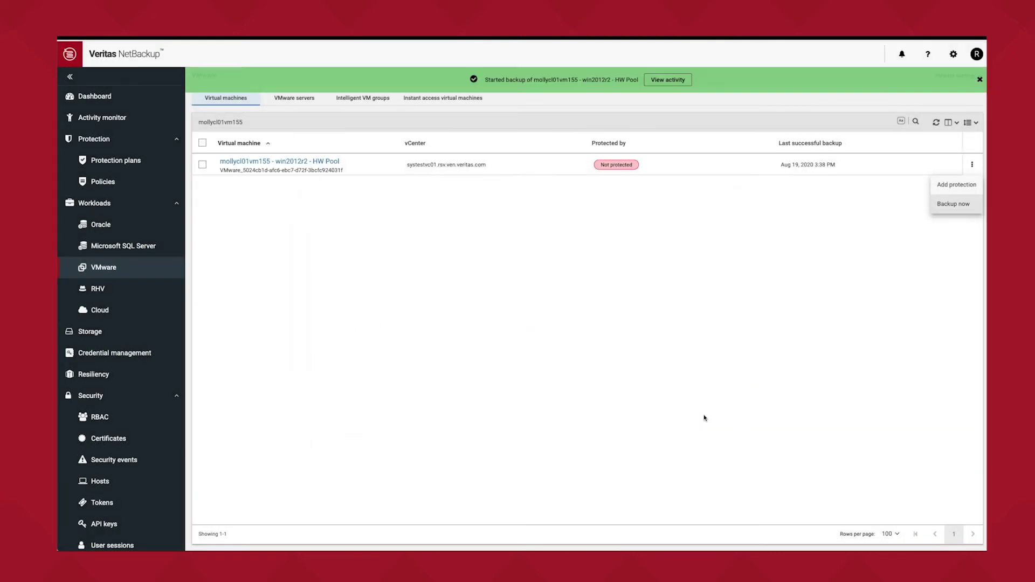
click(666, 80)
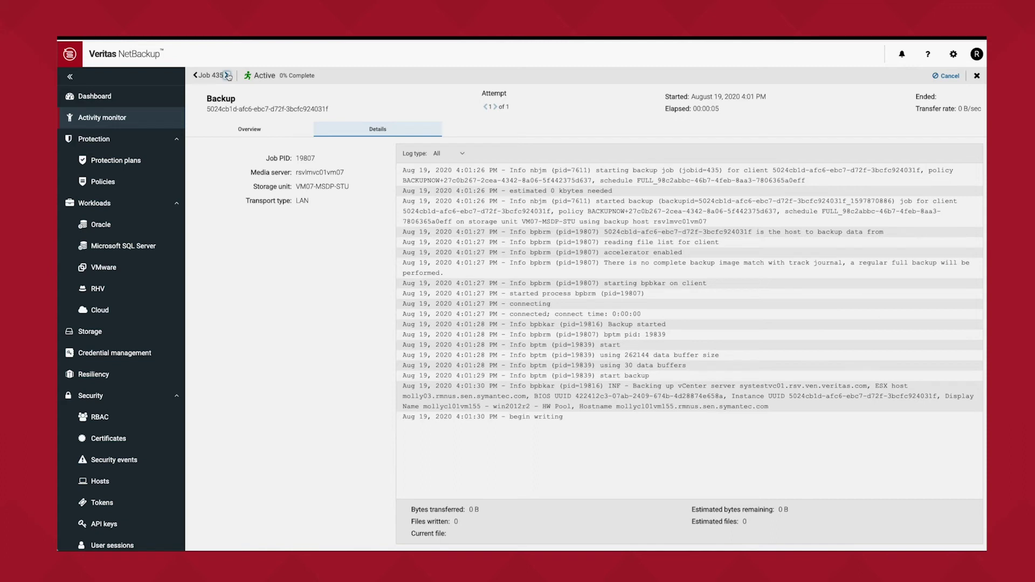
- Open backup job 442 and scroll its details log to confirm it succeeded
click(227, 74)
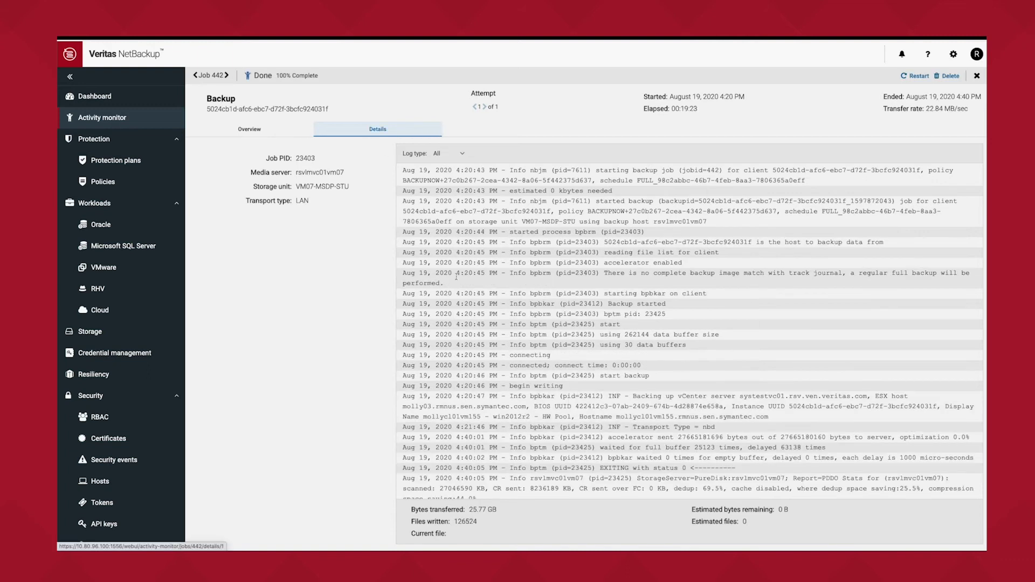
scroll(473, 295, down, 3)
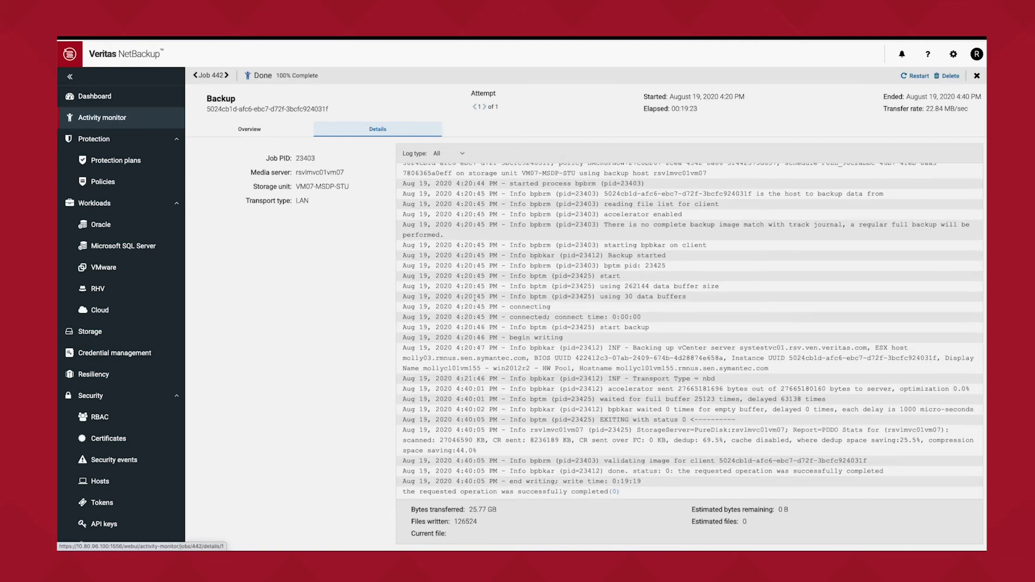
scroll(474, 297, up, 2)
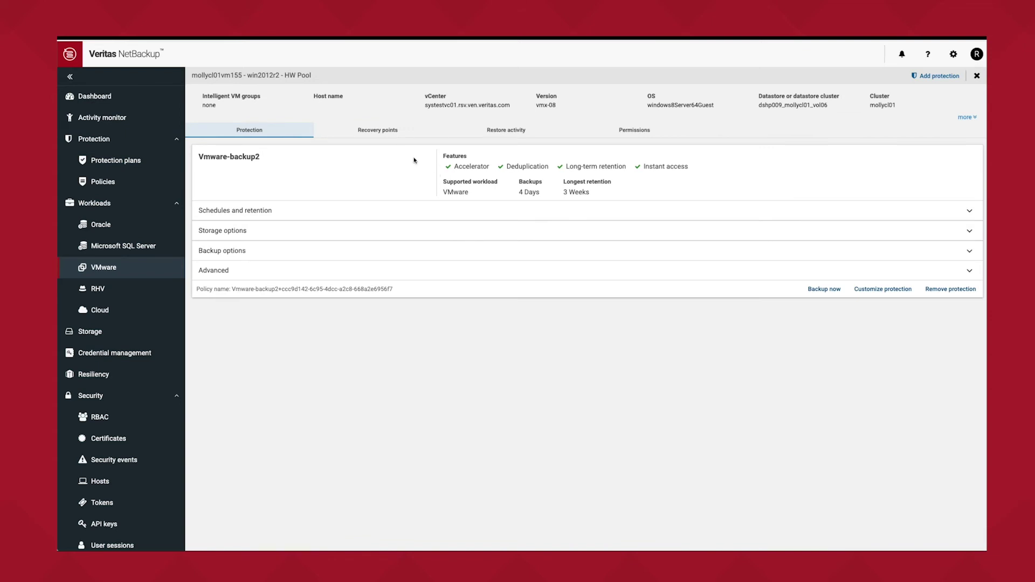
- Open recovery options for the default copy of the August 19, 4:20 PM recovery point
click(380, 131)
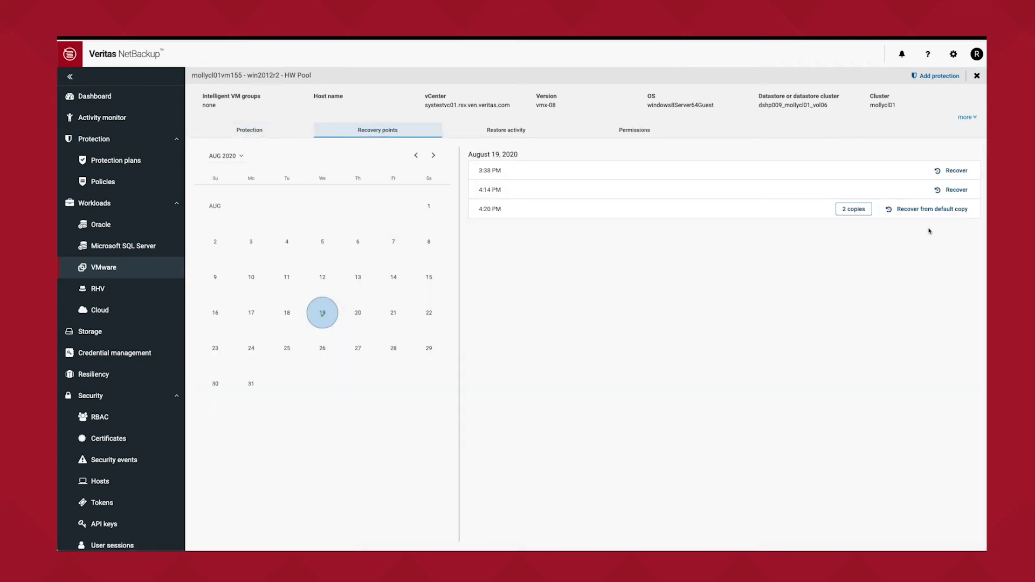
click(857, 209)
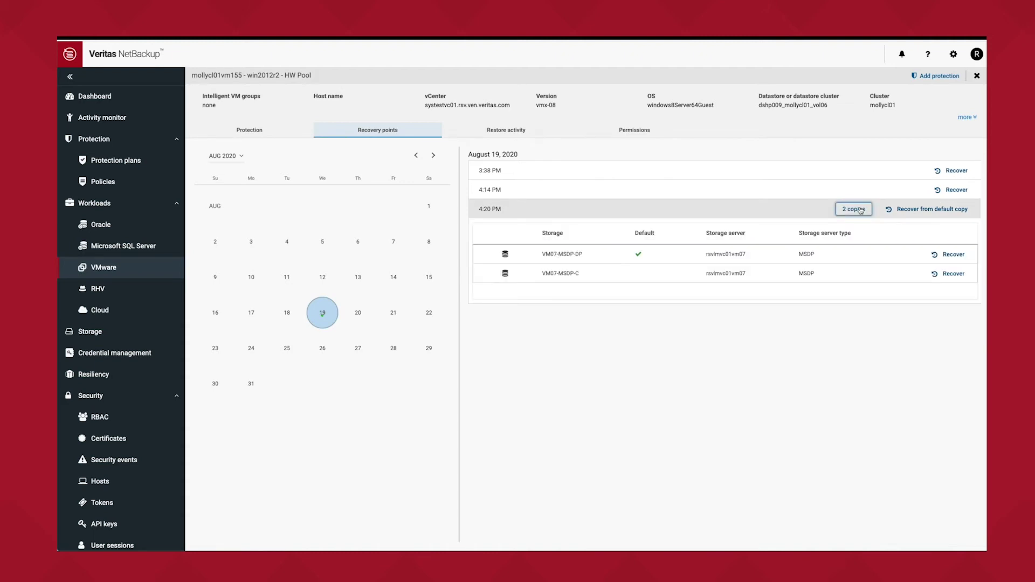
click(953, 255)
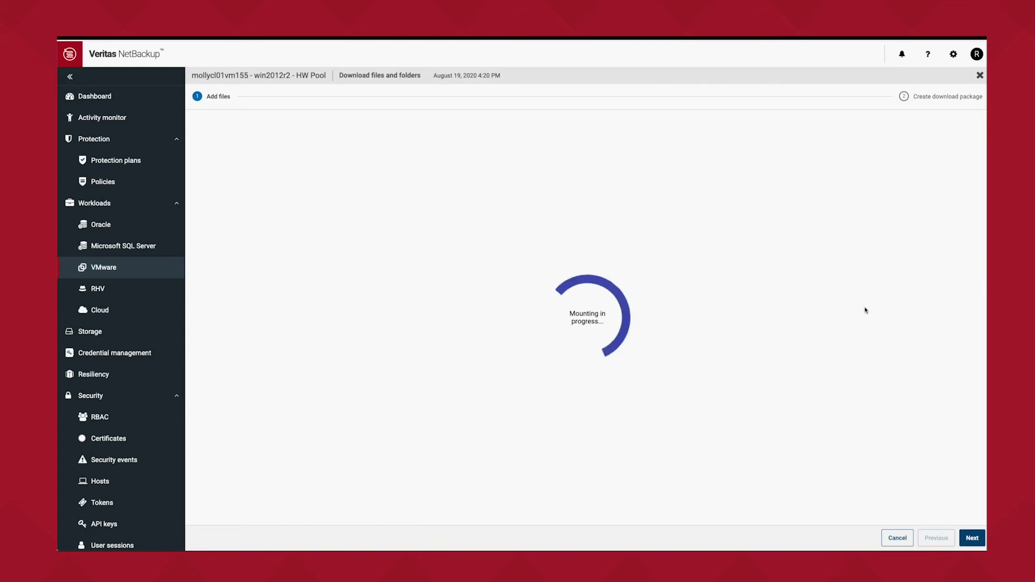
- Add the C drive's Config.Msi folder and temp uninstallstring file, then create and download the package
click(972, 538)
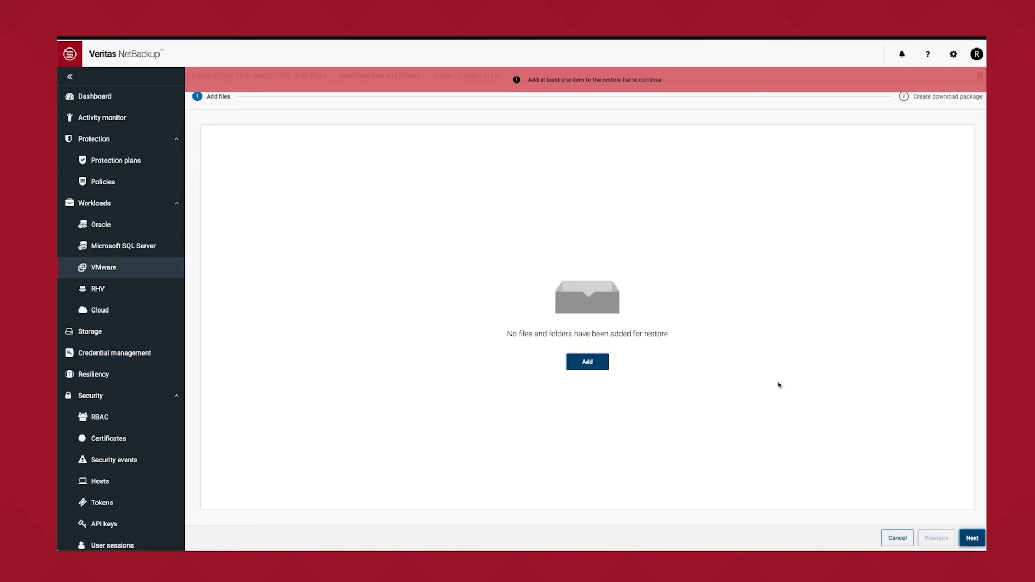
click(587, 362)
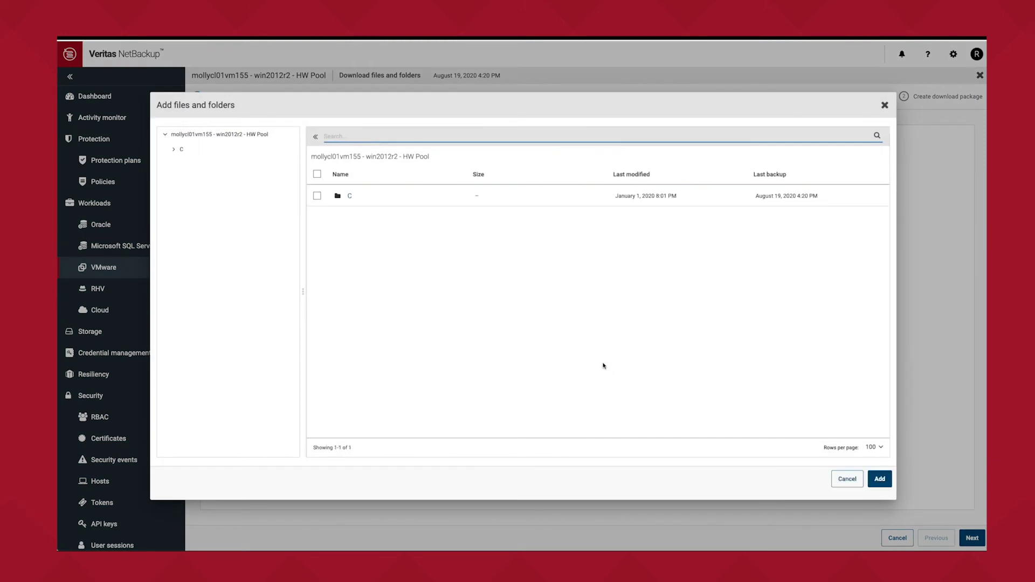
click(349, 196)
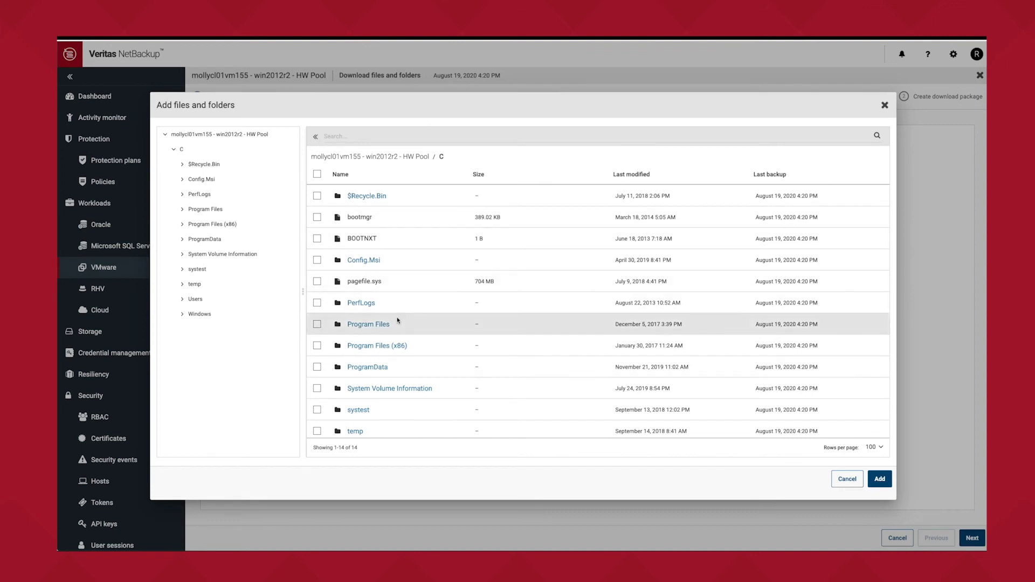
click(317, 261)
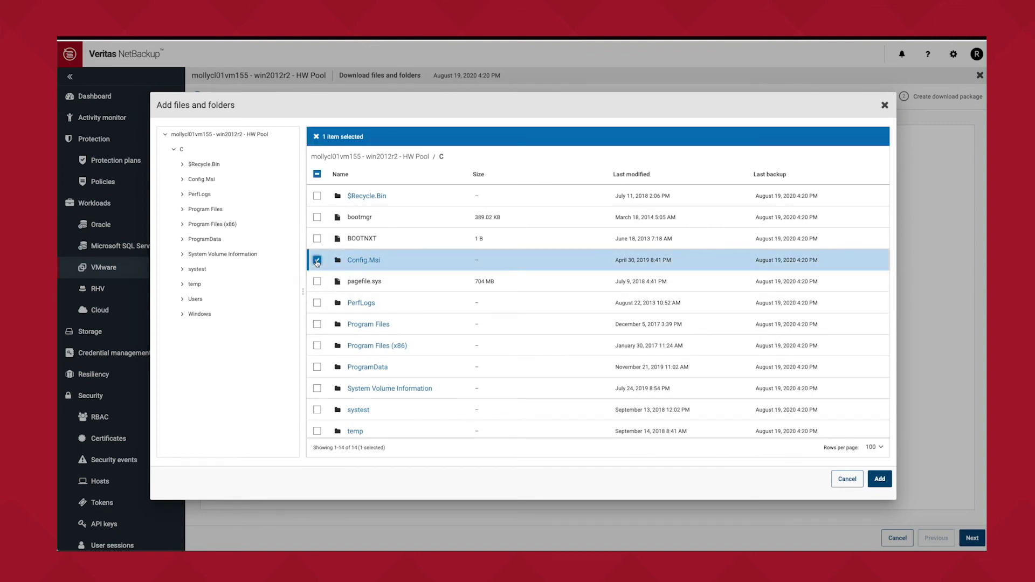
scroll(317, 263, down, 2)
click(355, 384)
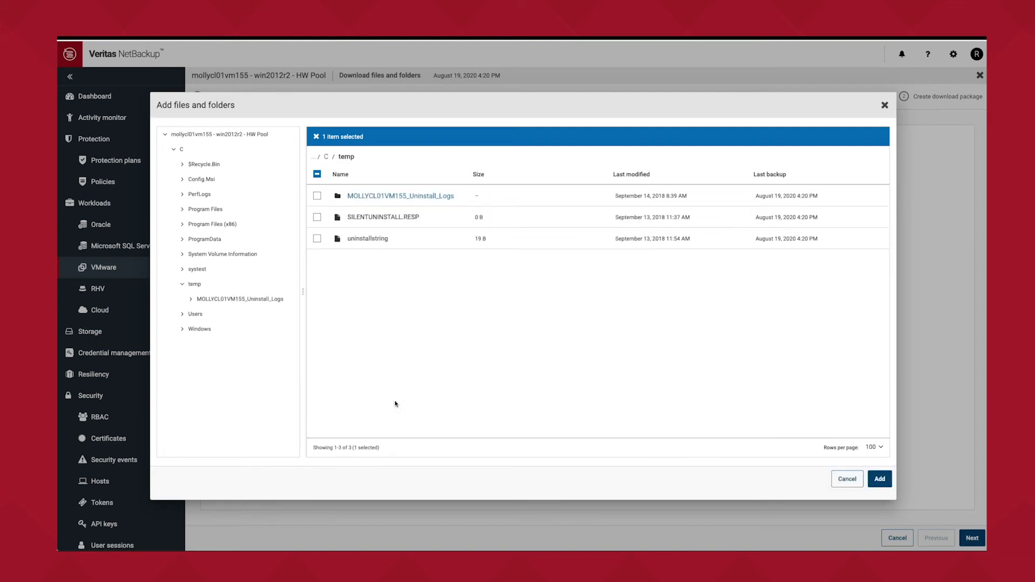
click(317, 238)
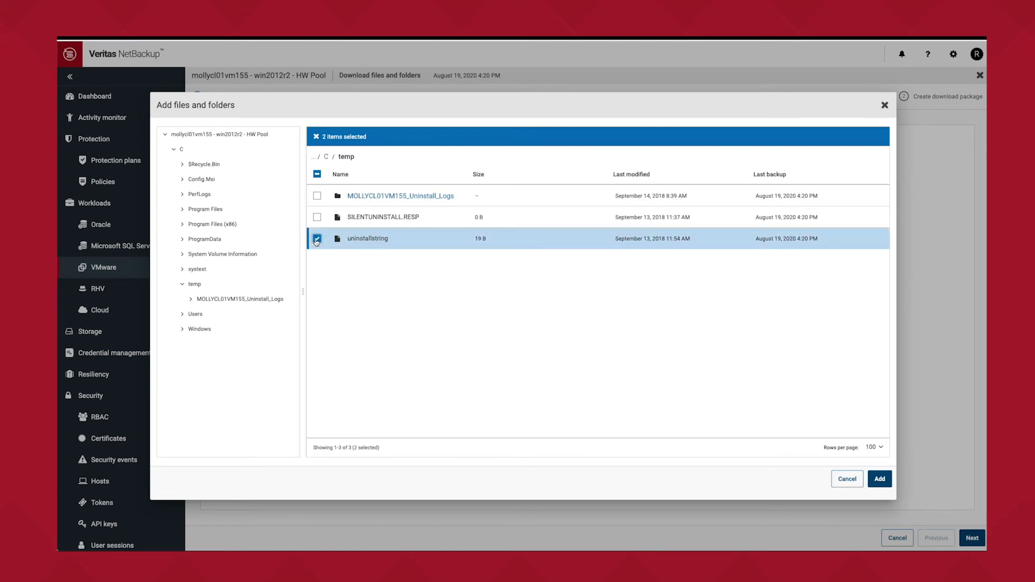
click(883, 481)
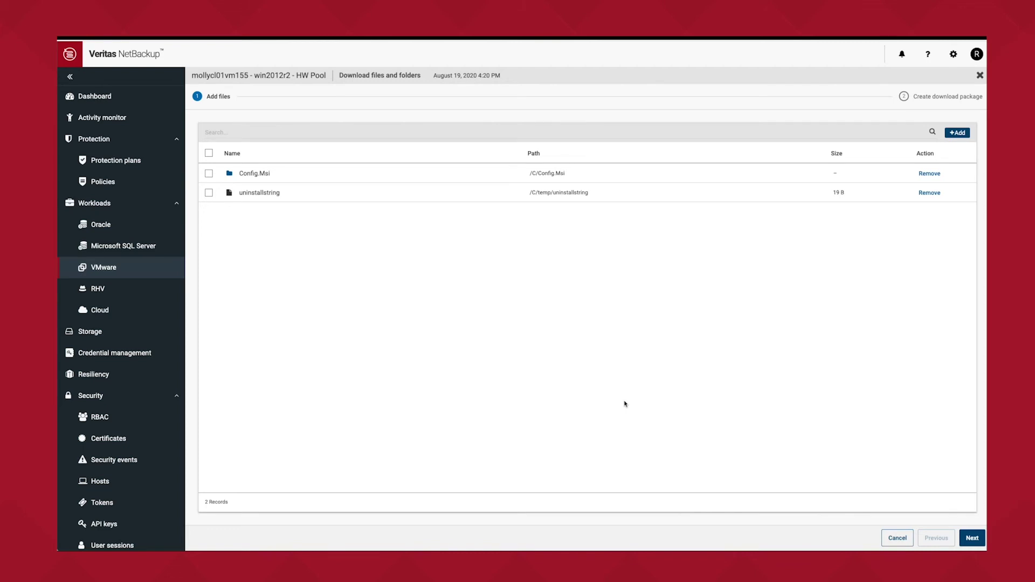
click(972, 538)
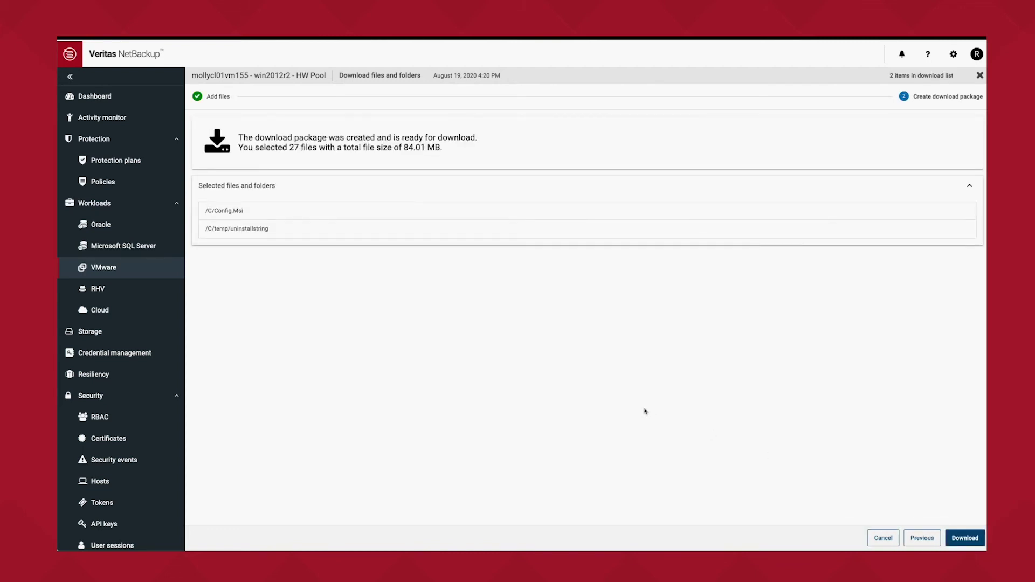
click(965, 538)
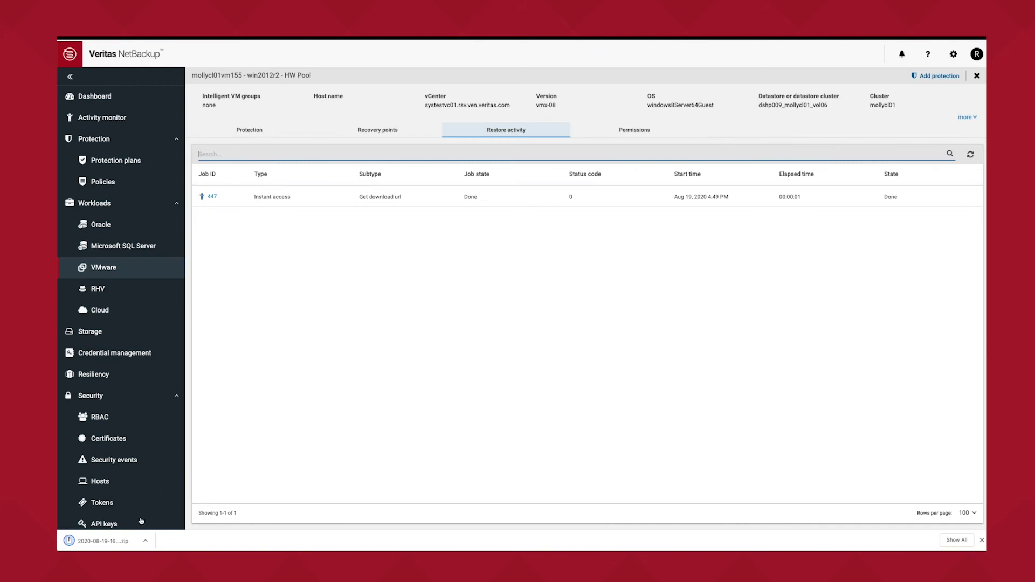
- Extract the downloaded zip and browse the restored temp and Config.Msi folders in Finder
click(113, 540)
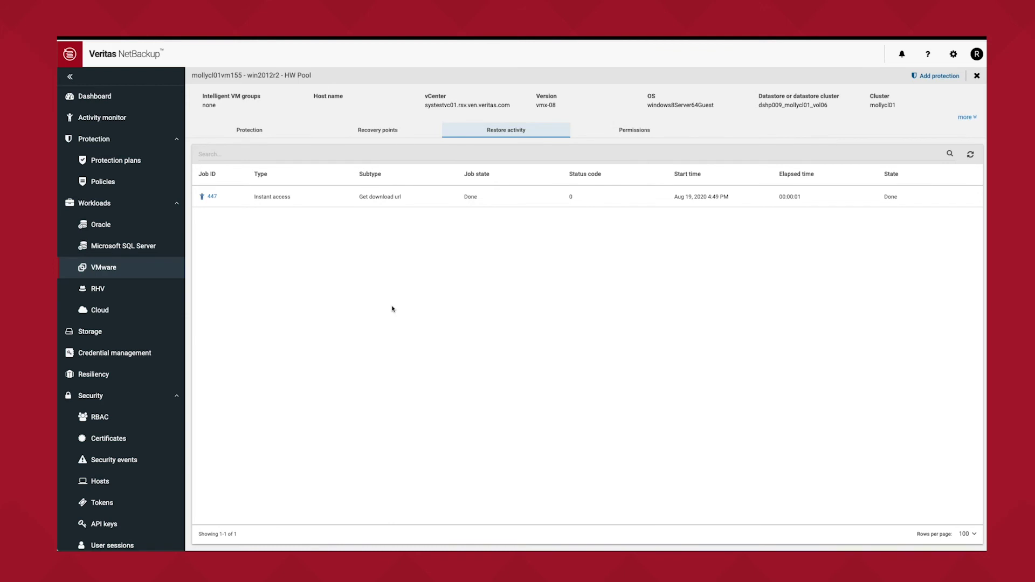
key(super+Down)
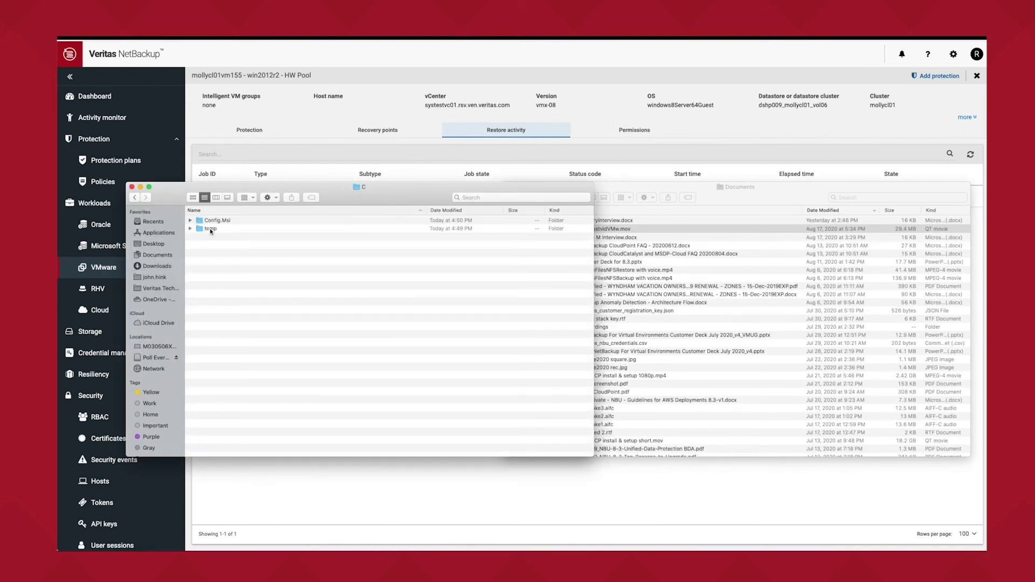
double_click(210, 229)
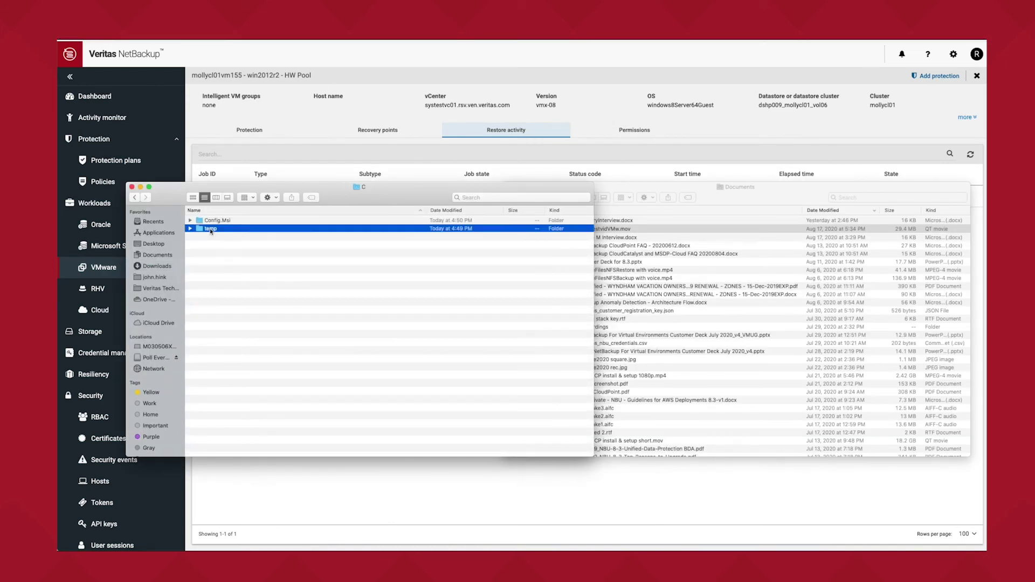
click(135, 197)
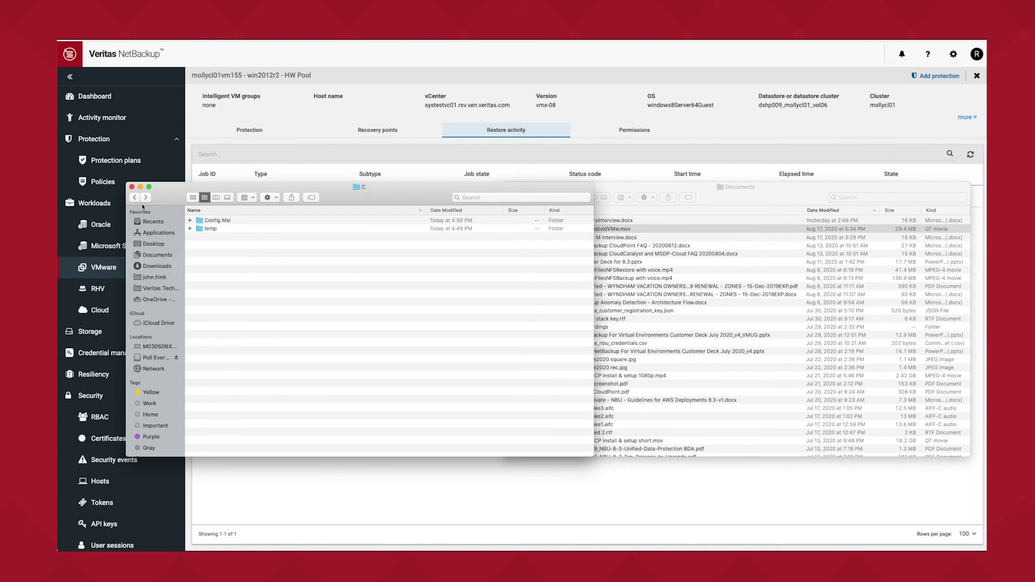
double_click(208, 221)
scroll(207, 221, down, 5)
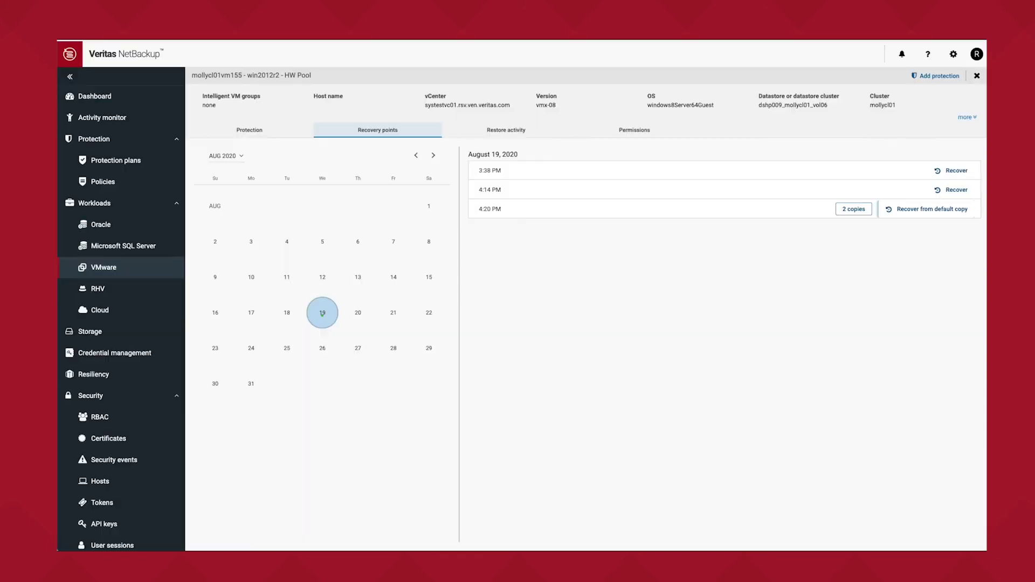
- Create an instant access VM named with -IA-TEST from the 4:20 PM copy and check job 448
click(935, 209)
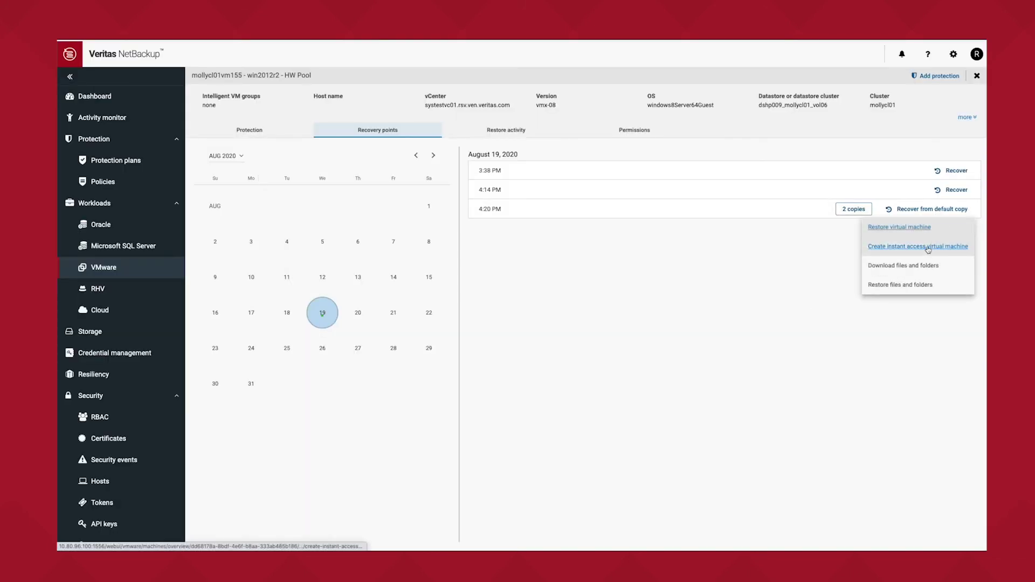
click(928, 248)
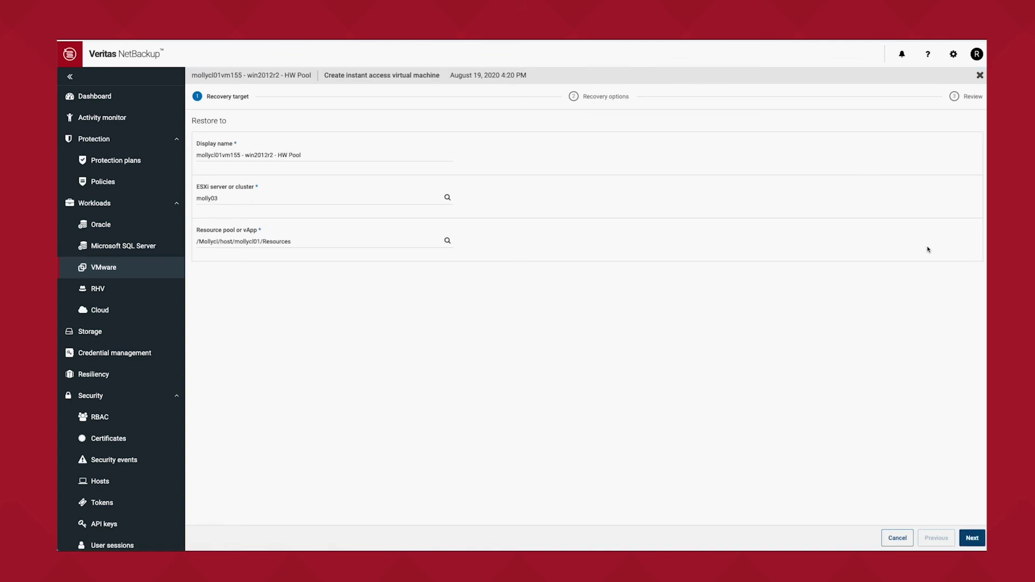
click(314, 156)
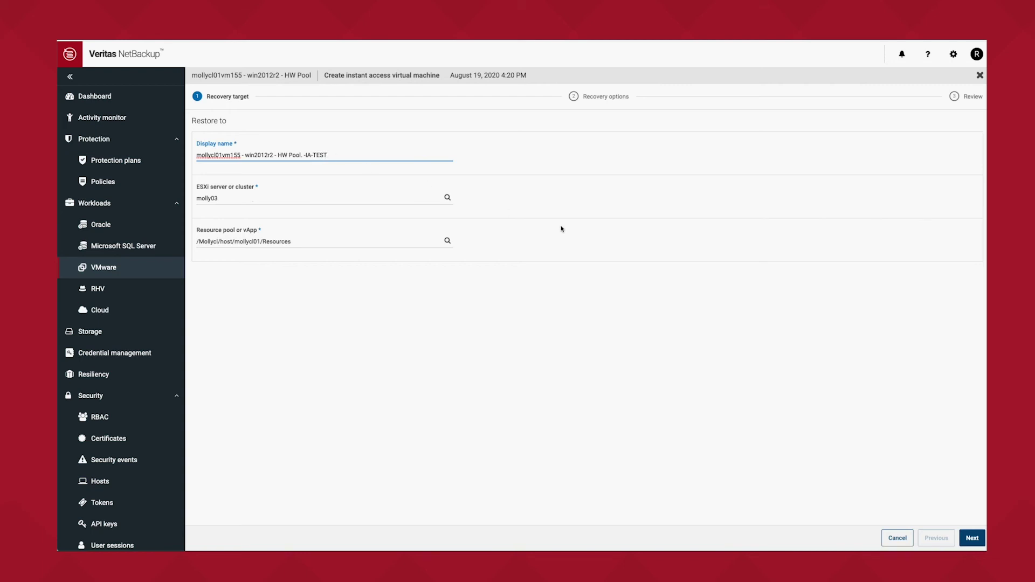
click(970, 536)
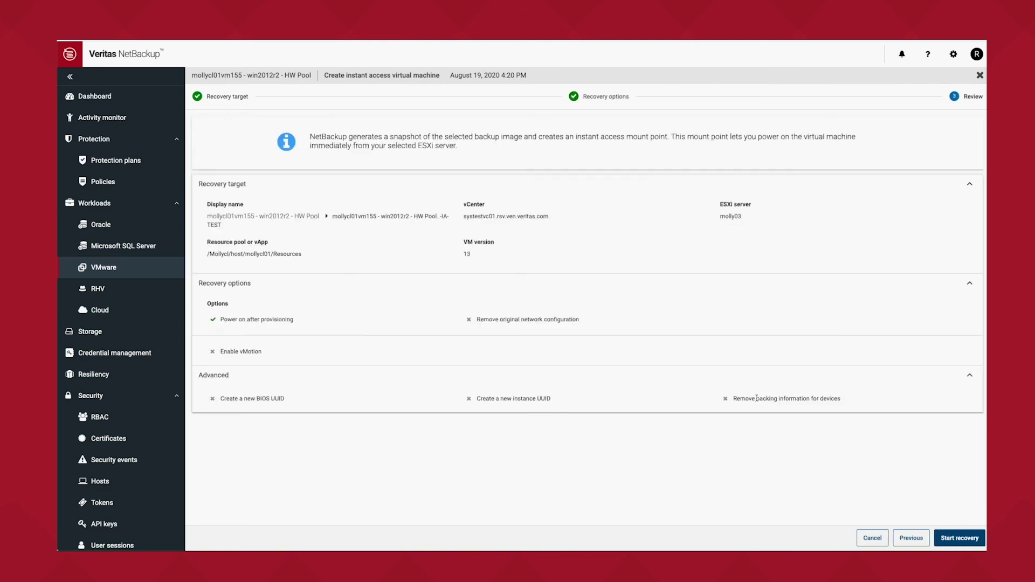
click(959, 539)
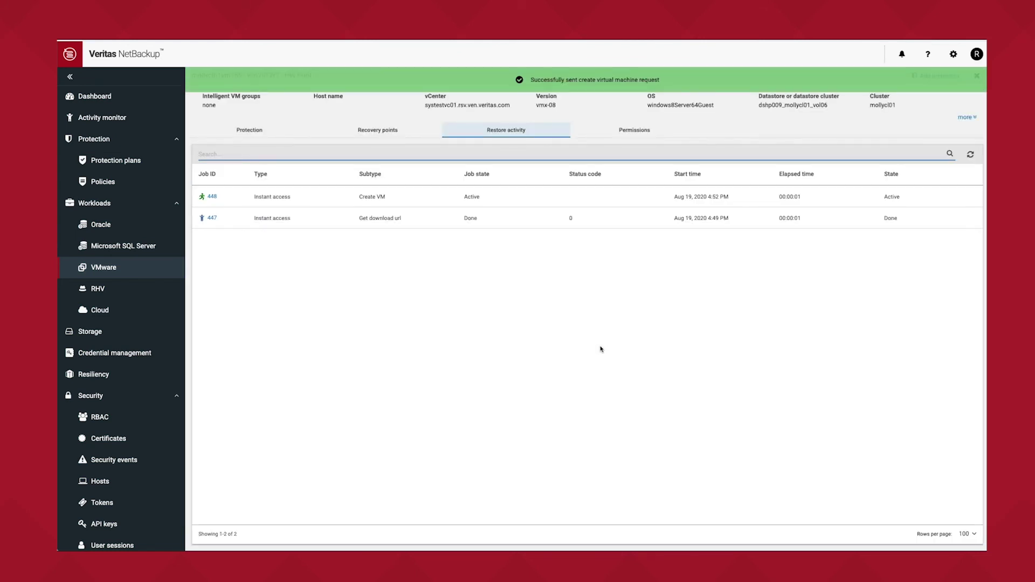
click(262, 197)
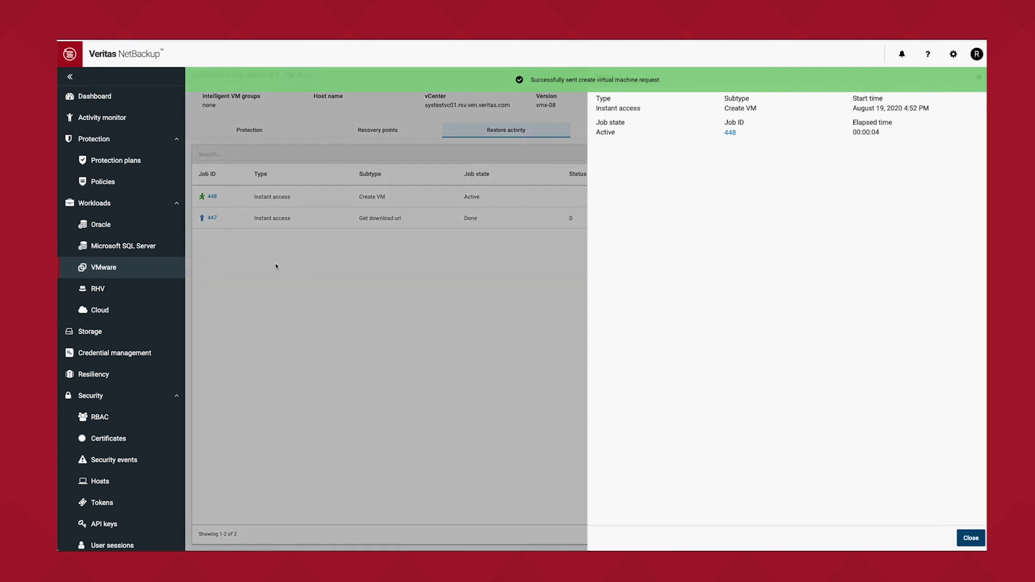
click(282, 264)
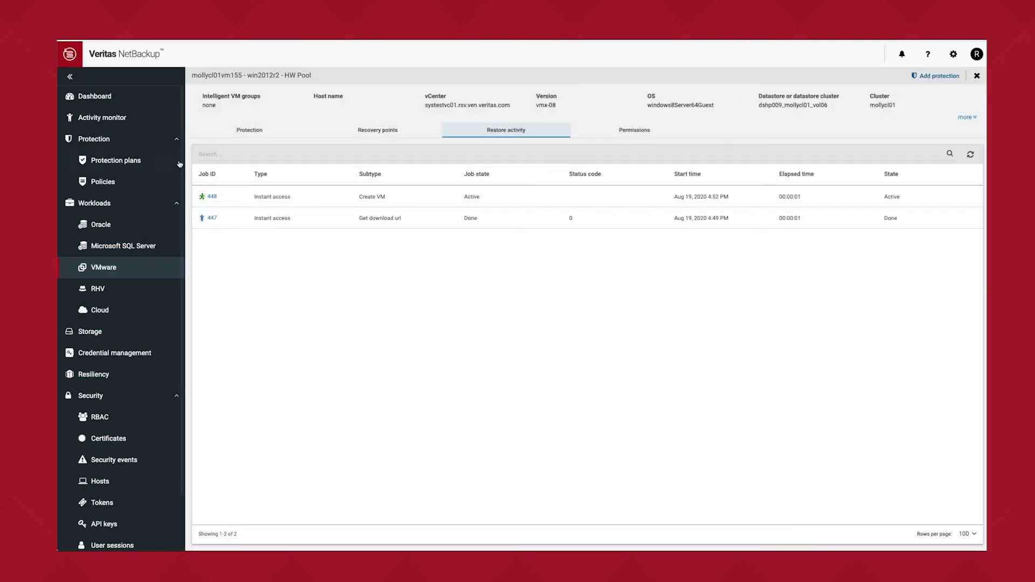
- Select the second mollycl01vm155 entry in the vSphere inventory to show the -IA-TEST VM's summary
click(213, 197)
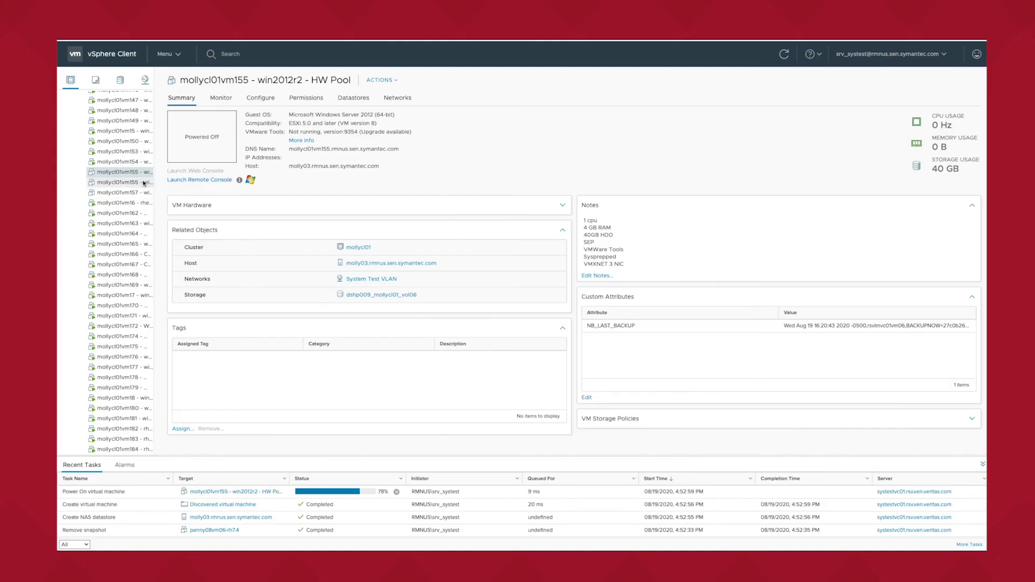
click(144, 183)
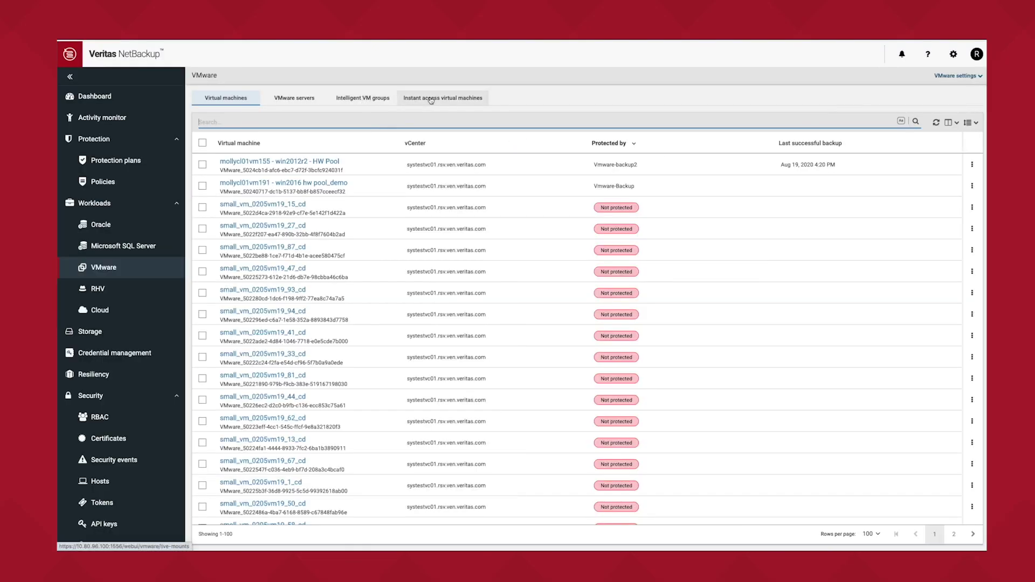
- List the instant access VMs, review the active -IA-TEST clone's details, and open its web console
click(432, 98)
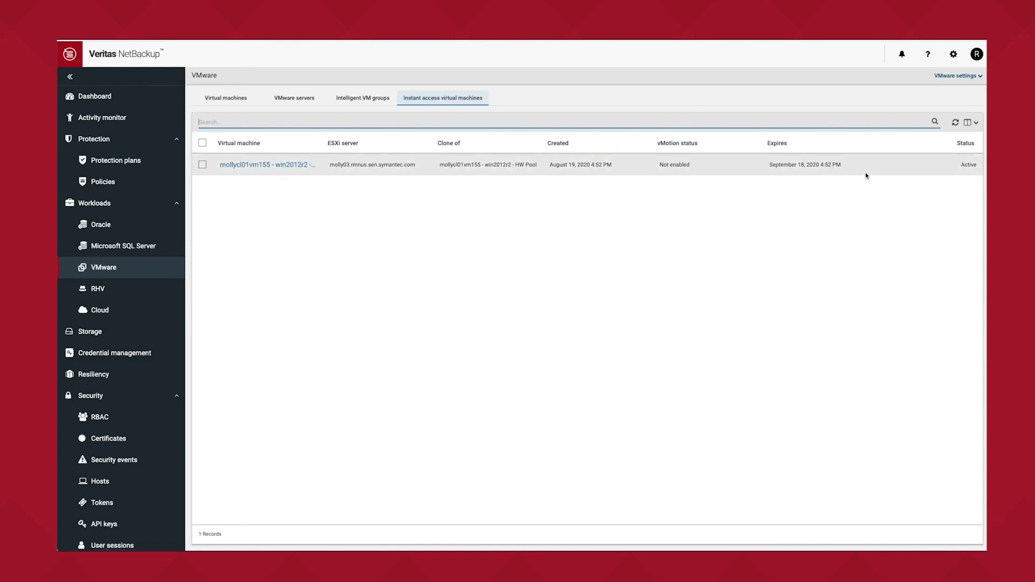
click(269, 168)
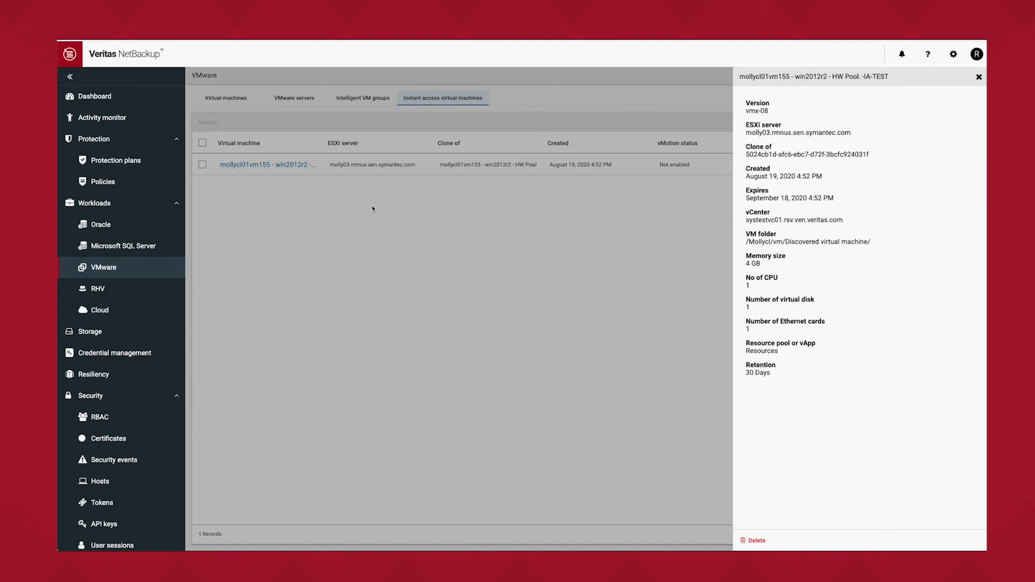
click(372, 208)
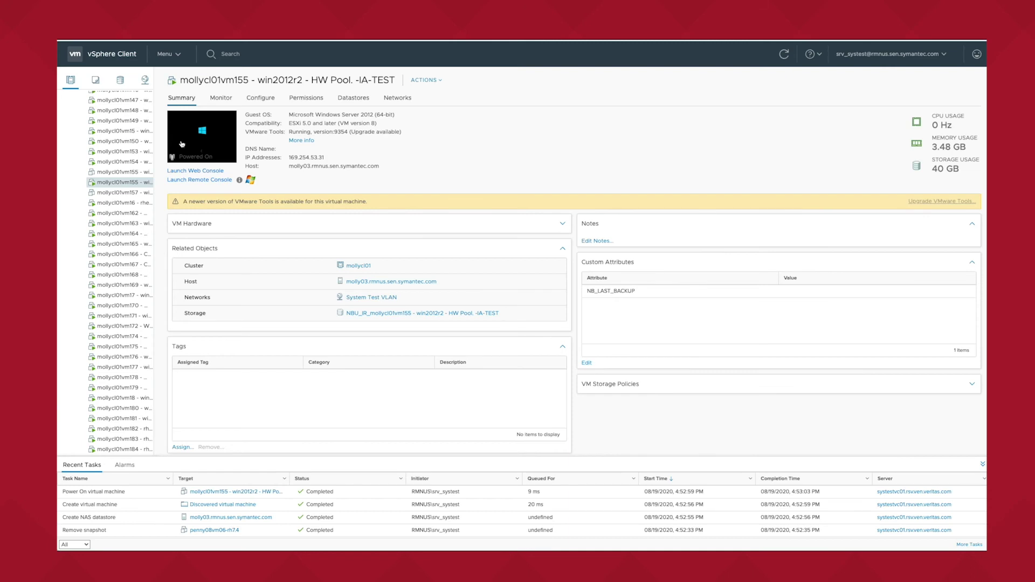
click(195, 171)
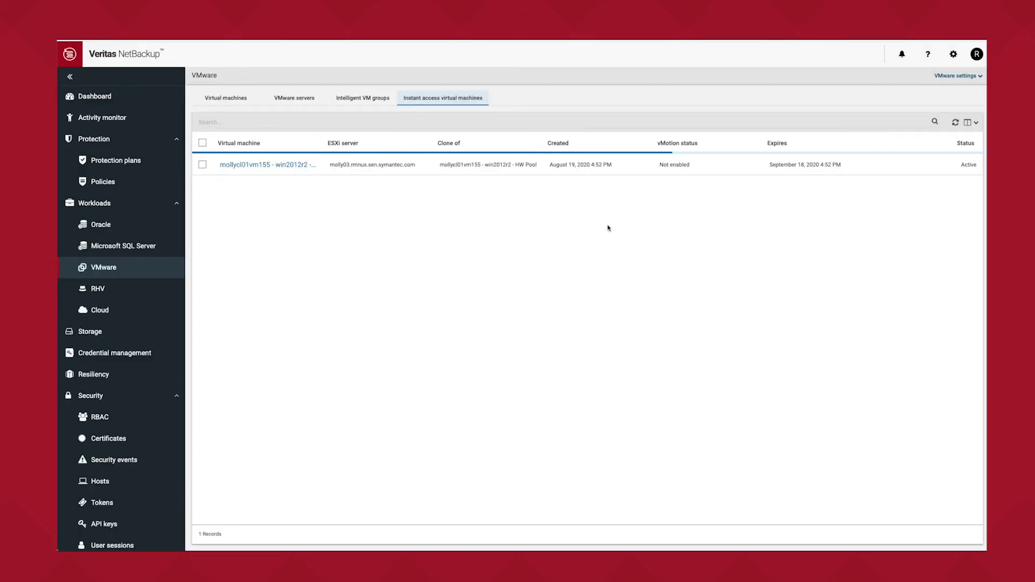
click(928, 164)
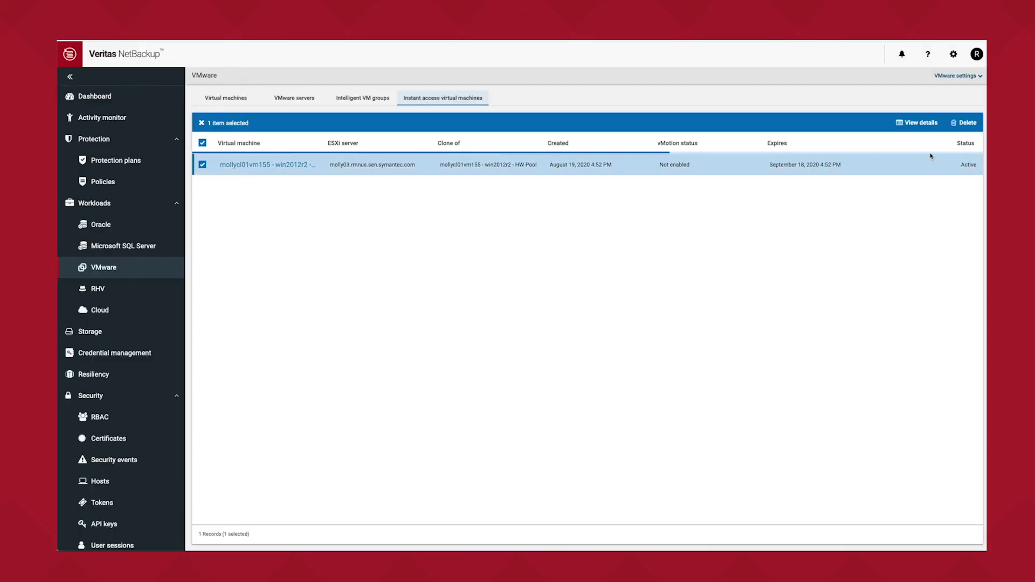
- Delete the -IA-TEST instant access VM, confirming Yes, then check the original VM's summary in vSphere
click(963, 123)
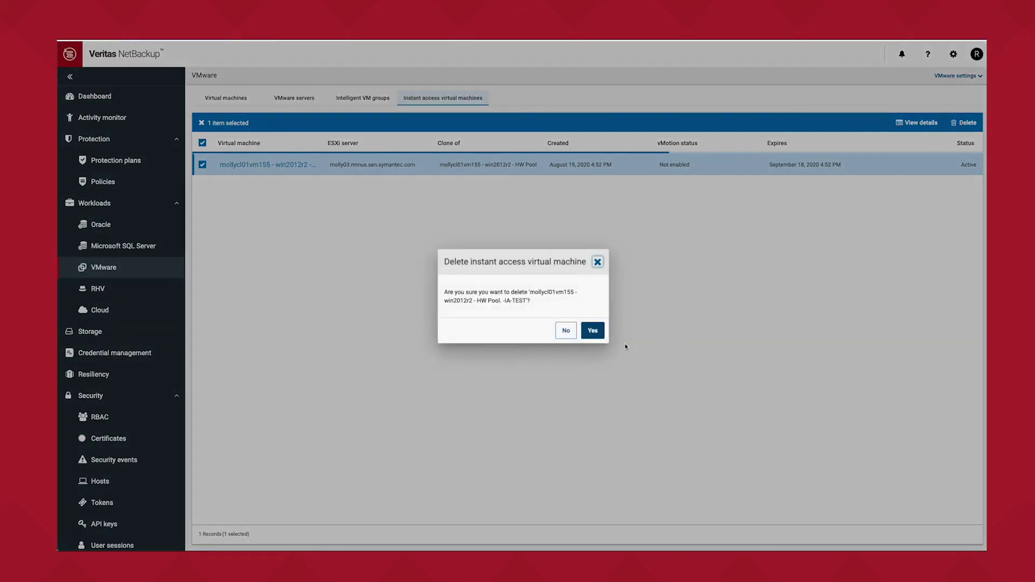
click(592, 331)
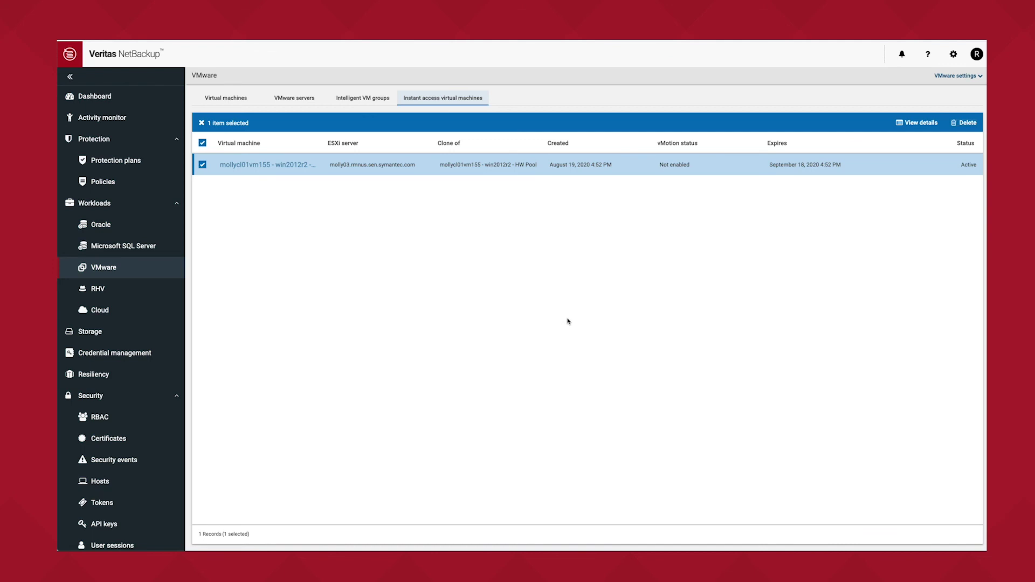
click(916, 123)
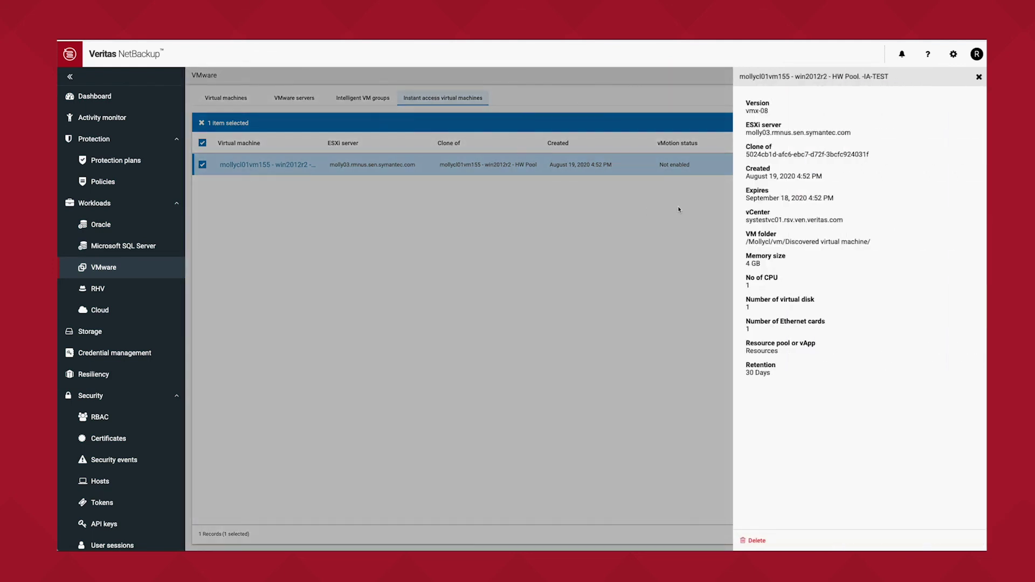
click(678, 209)
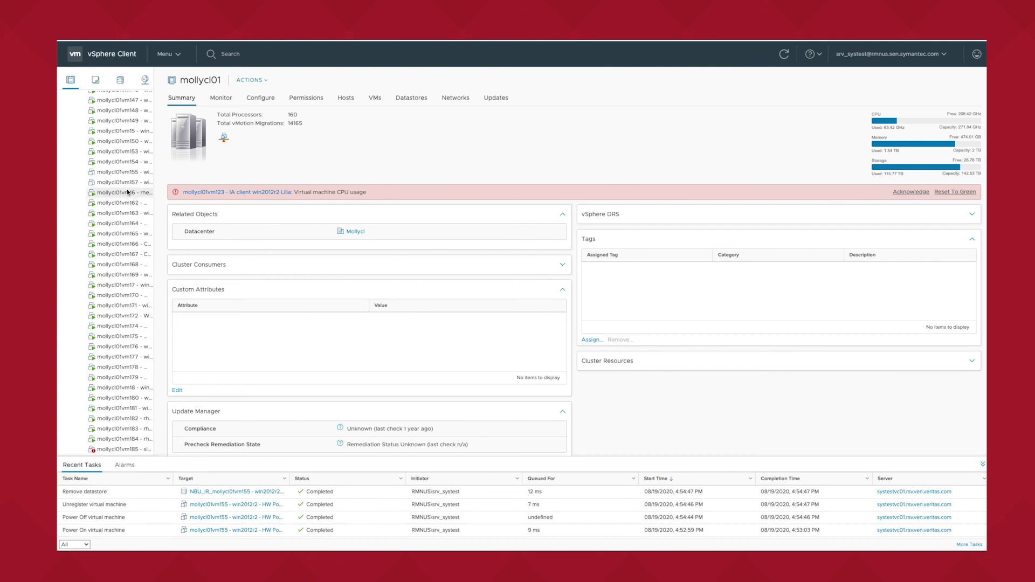
click(123, 171)
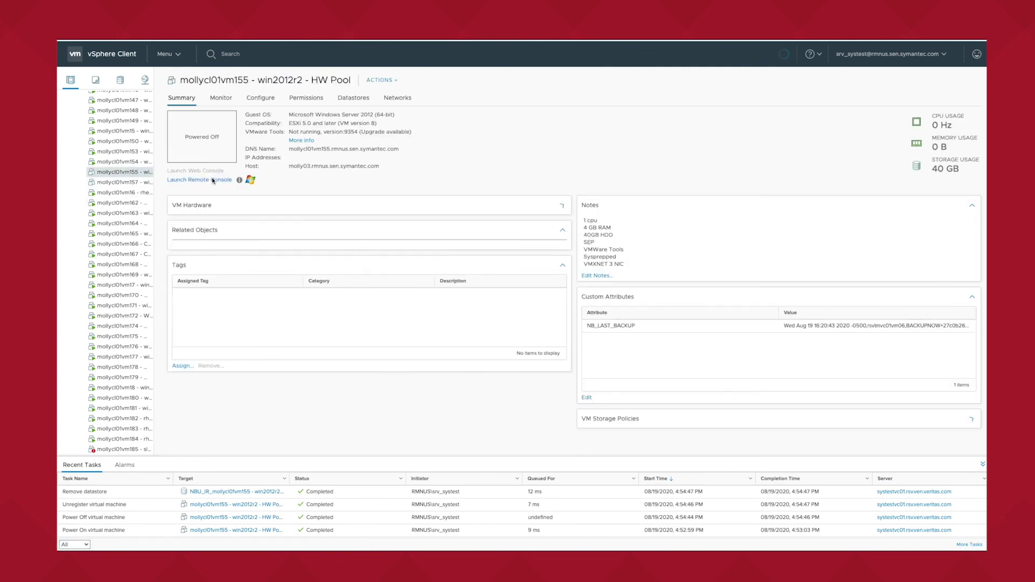